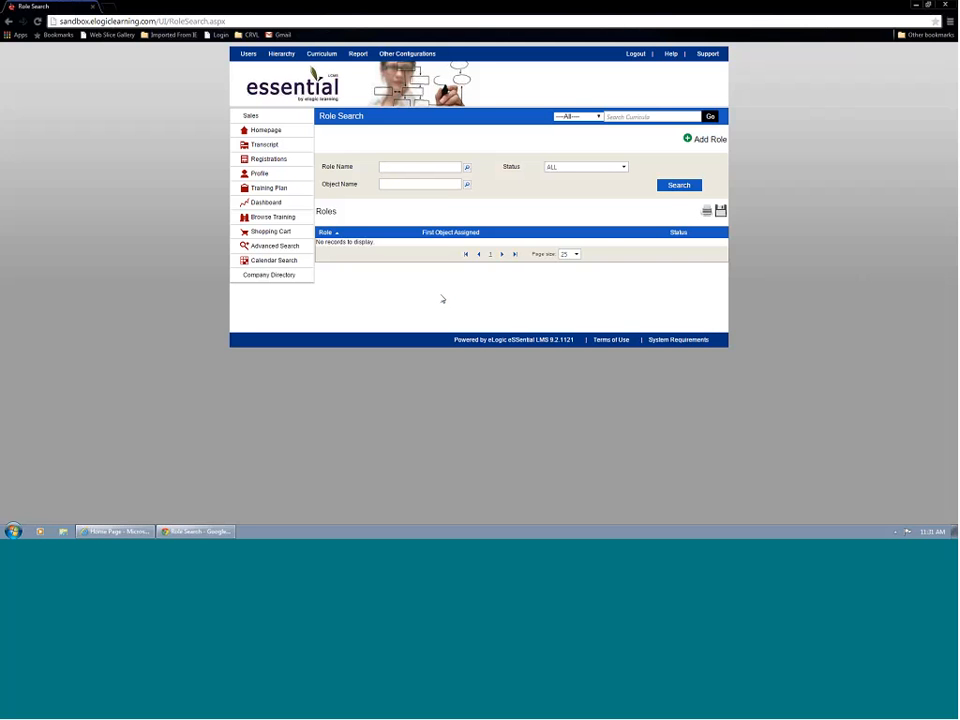
# Examine the blank new-role form and the existing Course Approver role in Role Management, and return to the role list.
pyautogui.moveTo(249, 53)
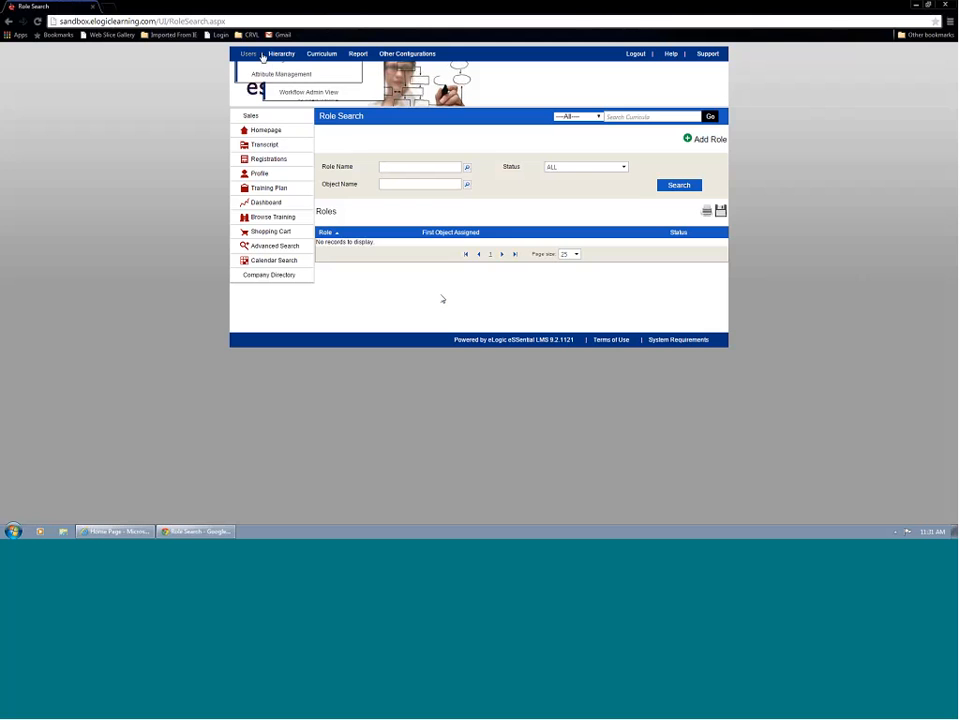
pyautogui.click(277, 175)
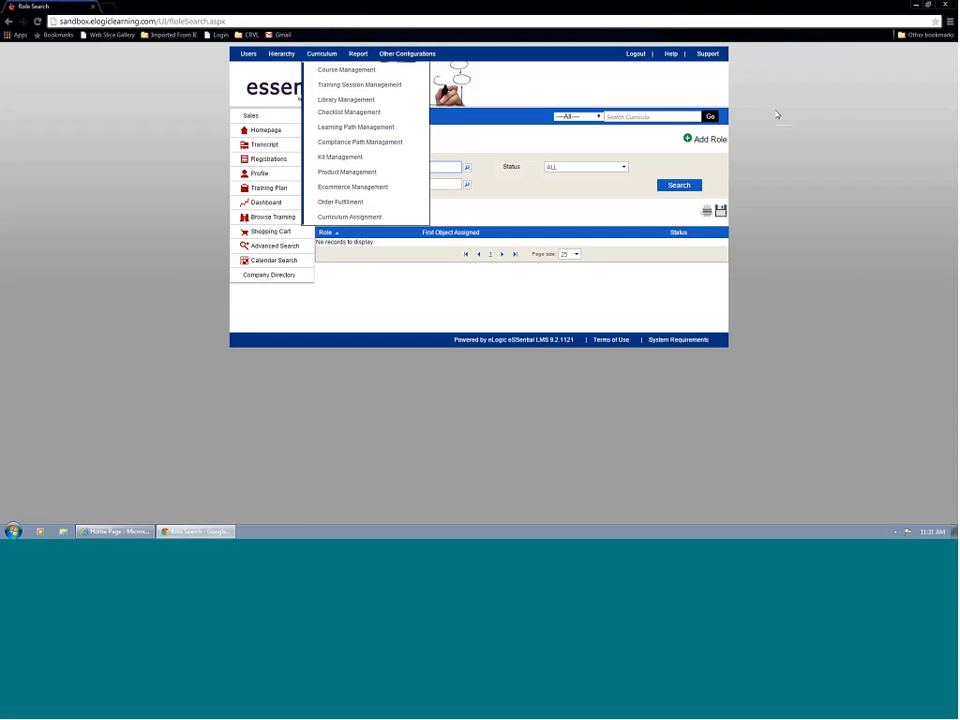
pyautogui.click(715, 141)
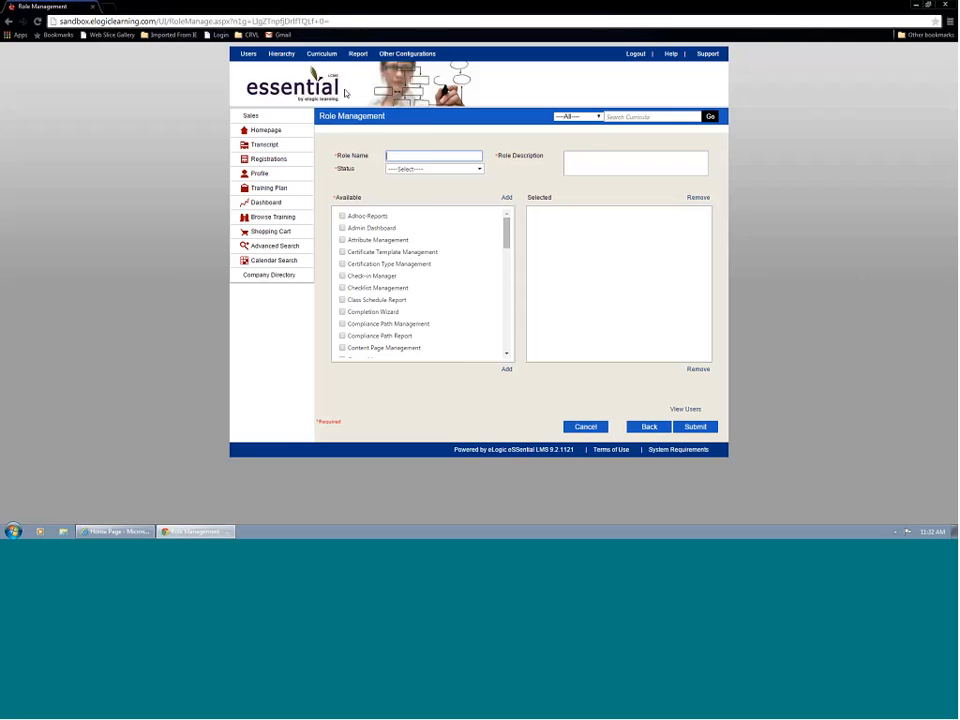
pyautogui.click(648, 426)
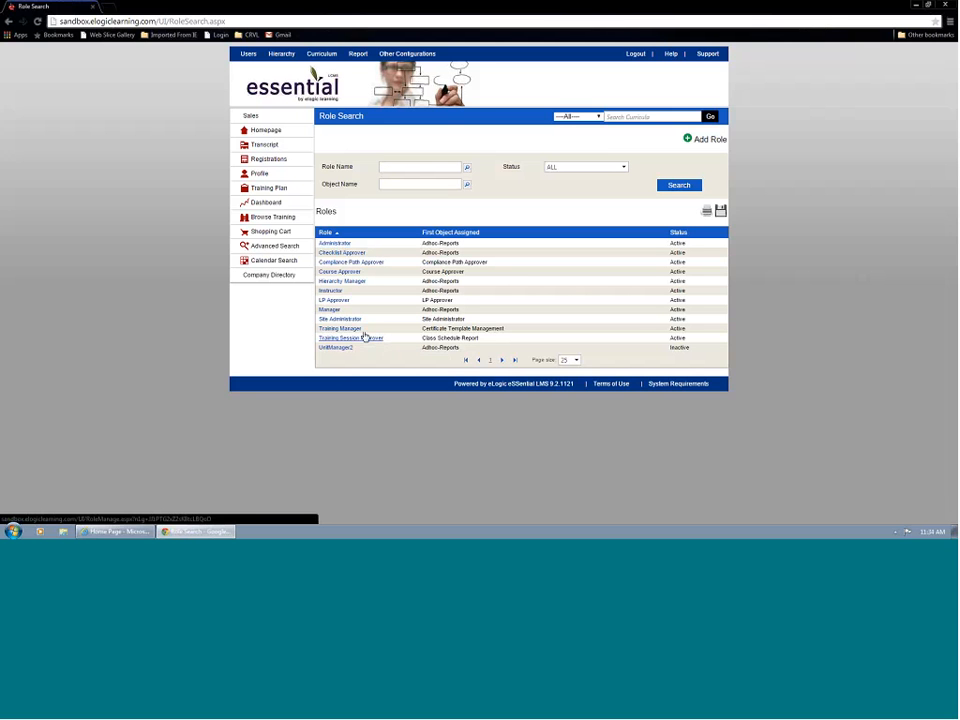
pyautogui.click(341, 272)
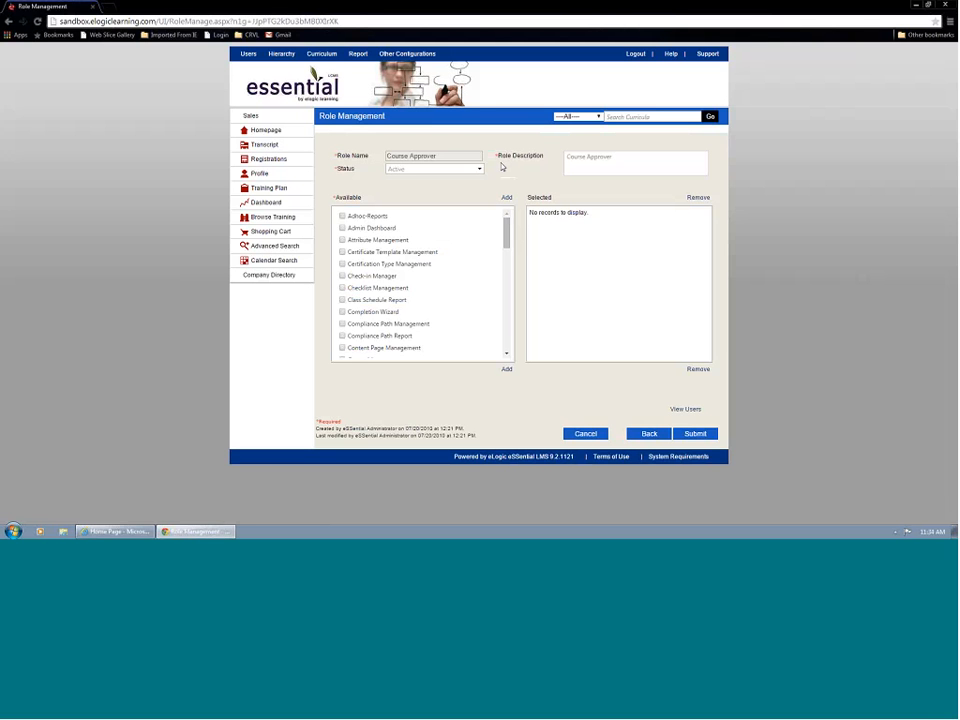
pyautogui.click(660, 438)
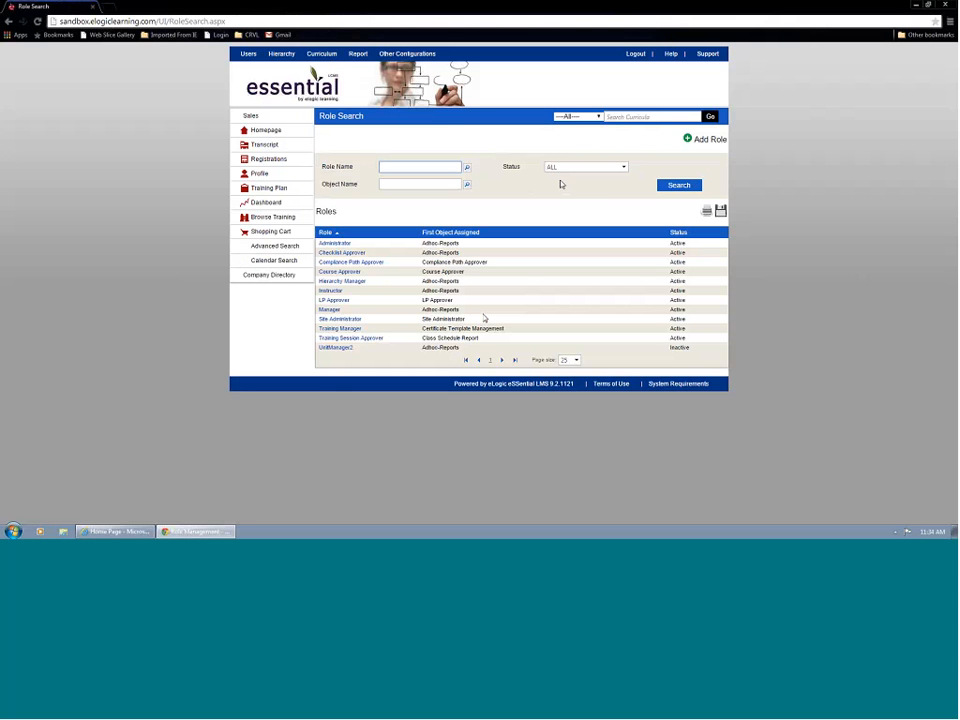
# Create a new role with the name and description "Regional Manager" and status Active, and try to submit it.
pyautogui.click(708, 140)
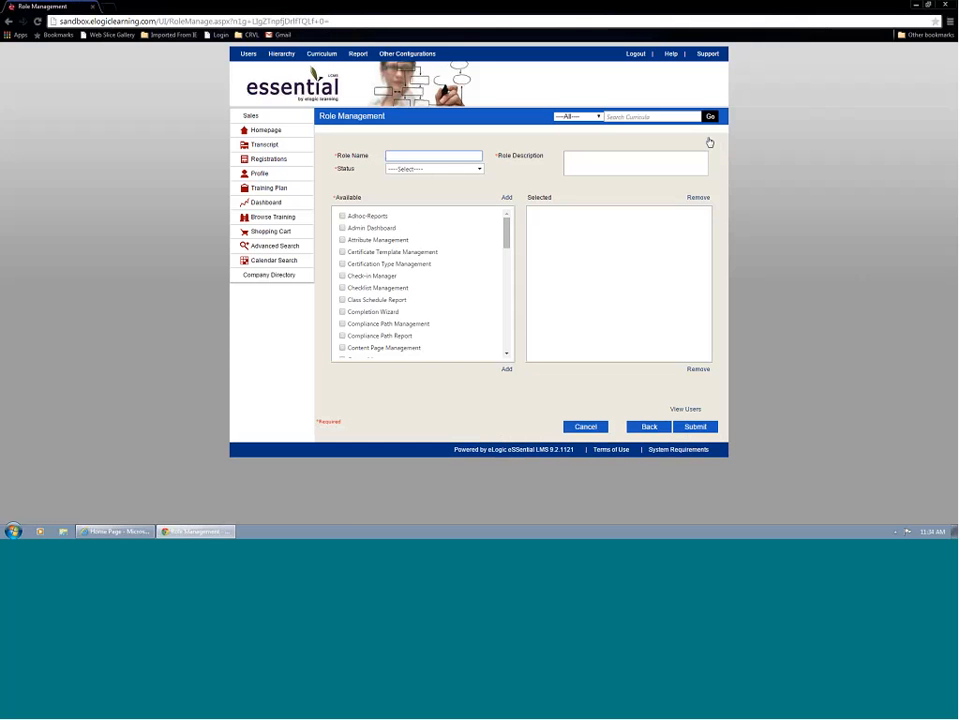
pyautogui.click(426, 157)
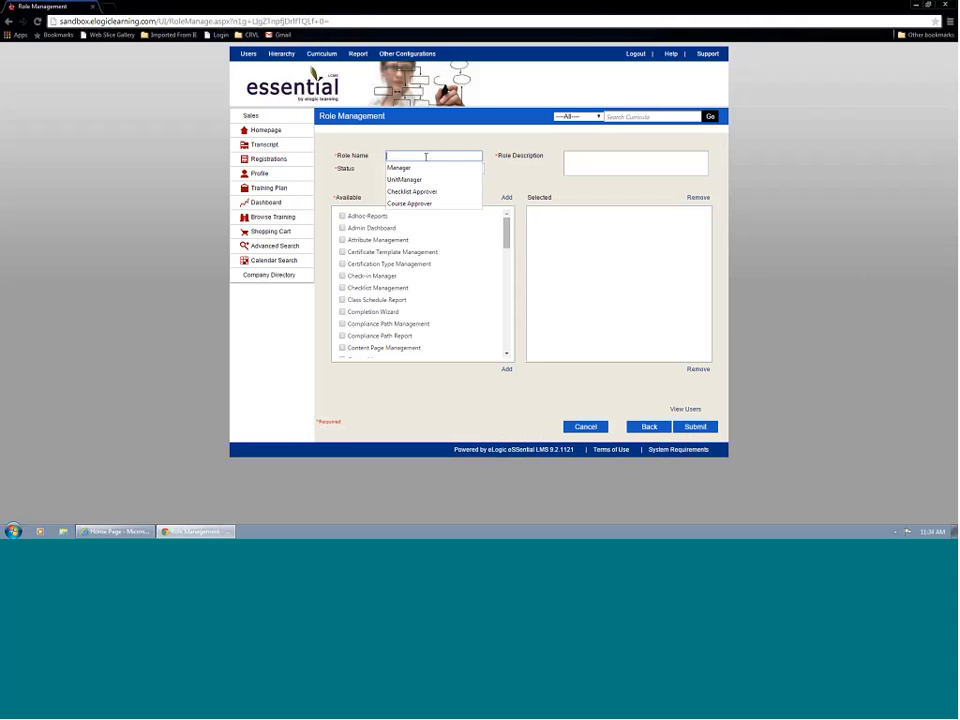
pyautogui.write('Region')
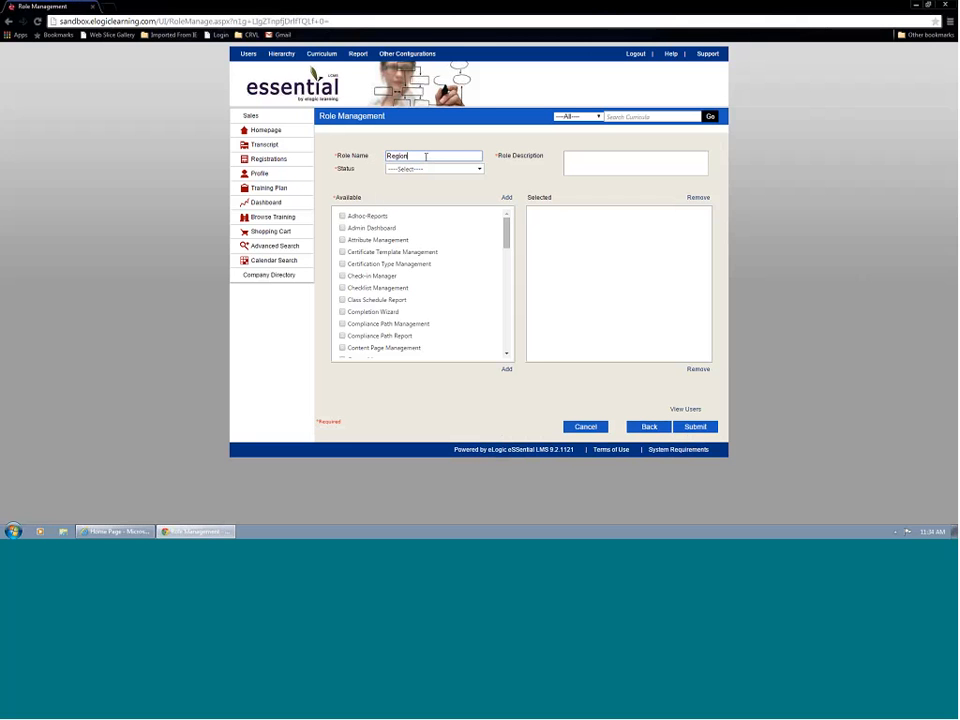
pyautogui.write('al Manager')
pyautogui.press('Tab')
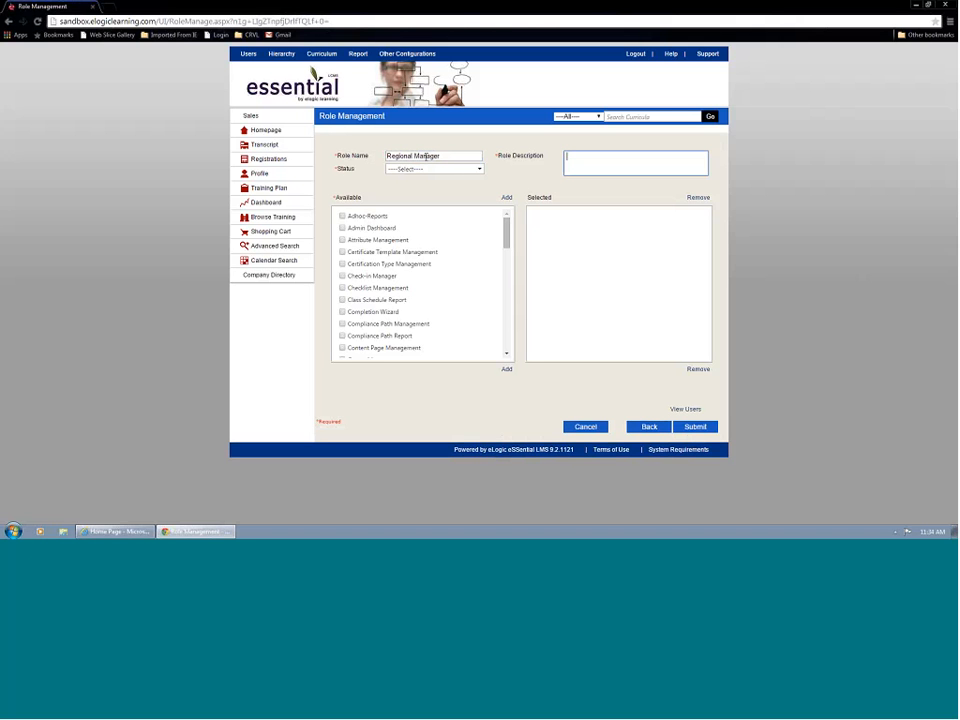
pyautogui.write('Regional Manager')
pyautogui.click(430, 169)
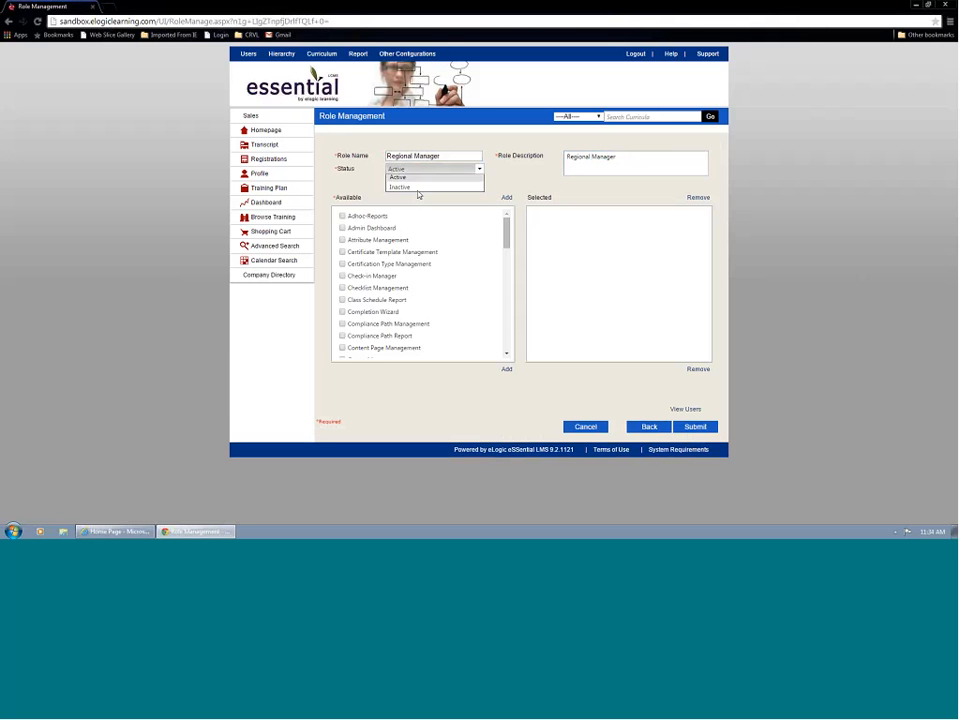
pyautogui.click(416, 187)
pyautogui.click(698, 428)
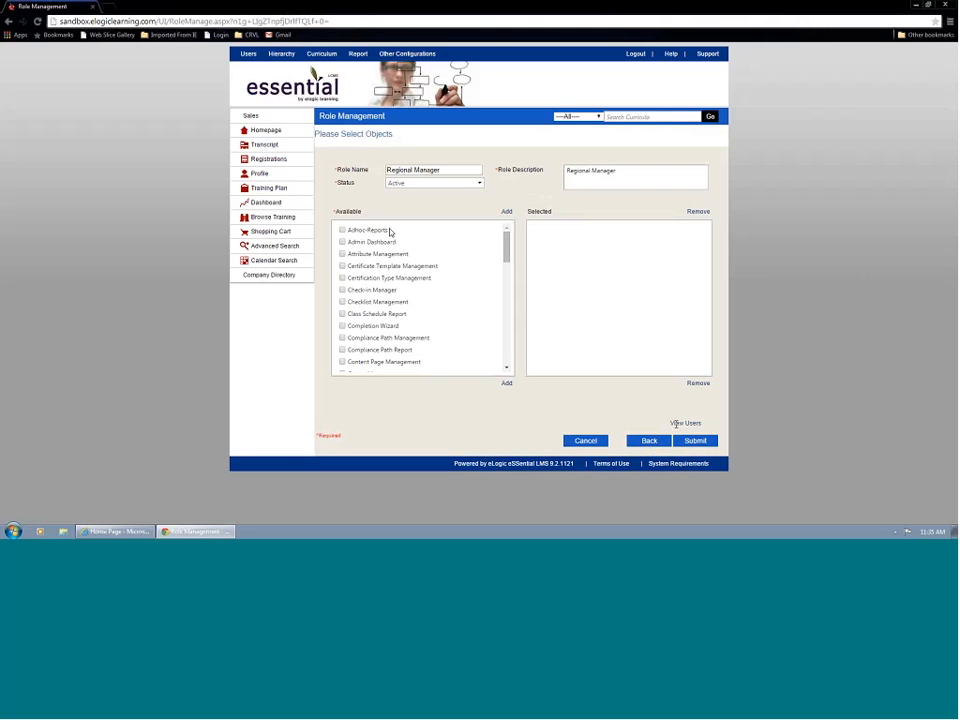
# Mark User Management, Transcript Management and Training Session Management among the available objects for the role.
pyautogui.moveTo(507, 258)
pyautogui.mouseDown()
pyautogui.moveTo(507, 355)
pyautogui.moveTo(507, 240)
pyautogui.mouseUp()
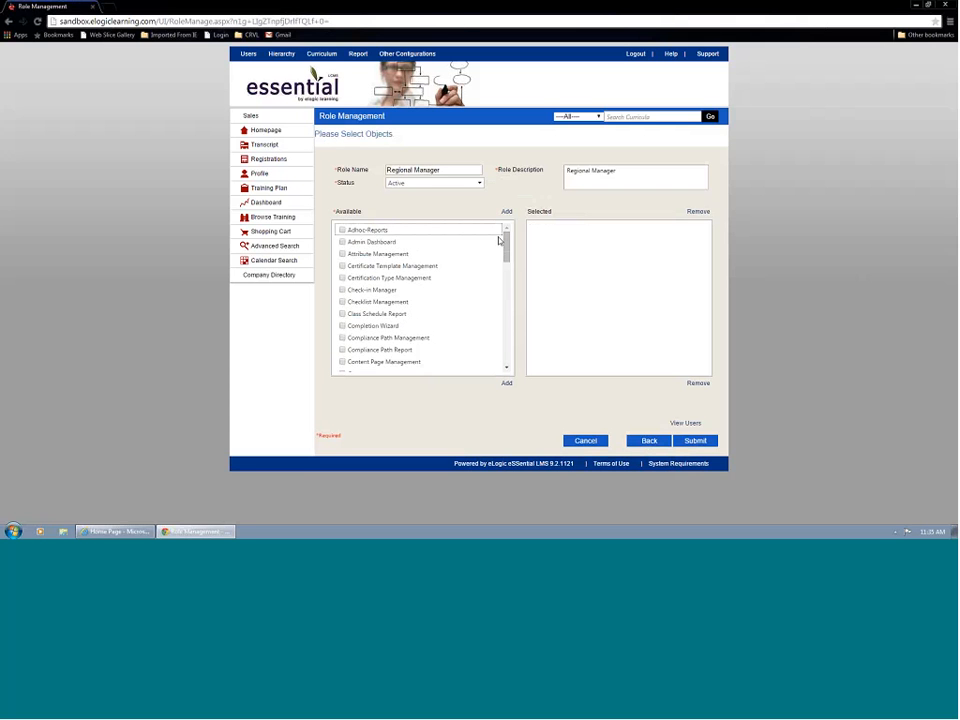
pyautogui.moveTo(506, 240); pyautogui.dragTo(401, 352)
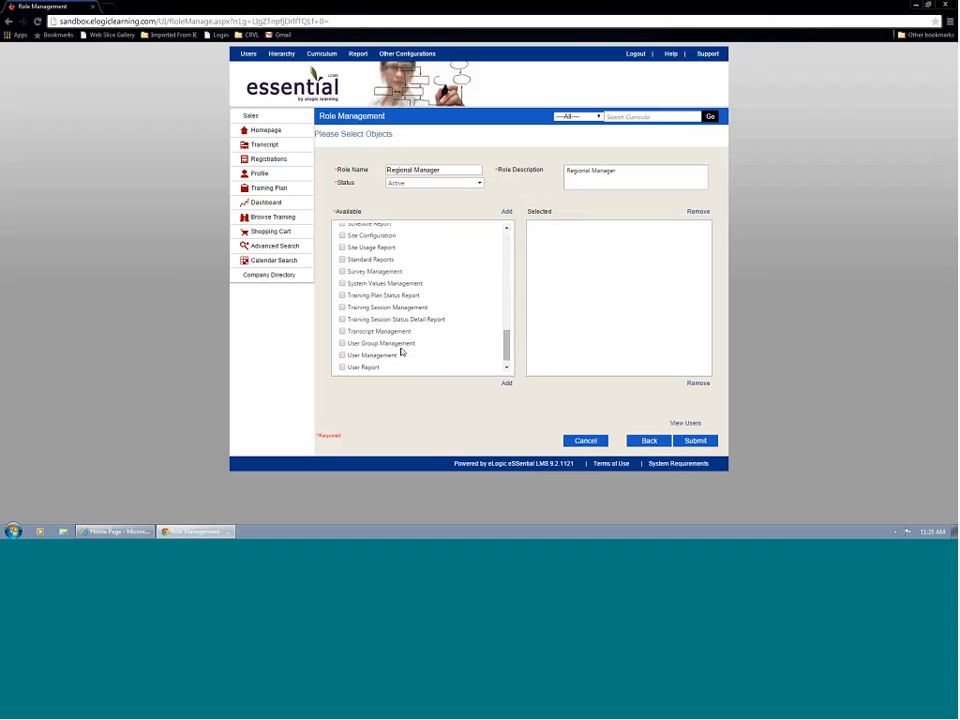
pyautogui.click(342, 355)
pyautogui.click(406, 334)
pyautogui.click(507, 228)
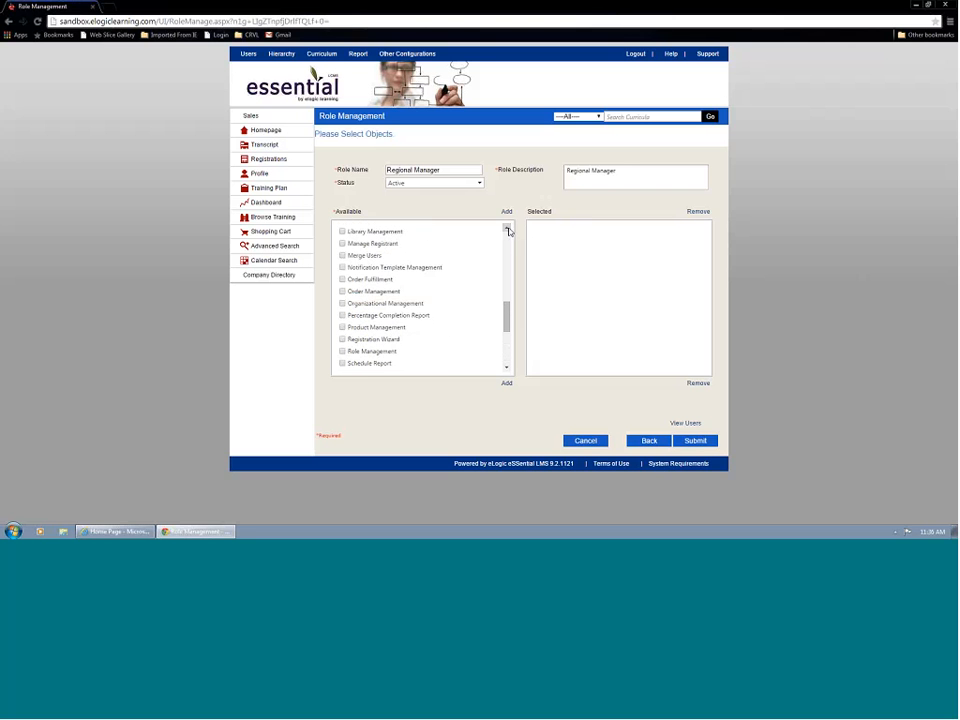
pyautogui.click(507, 368)
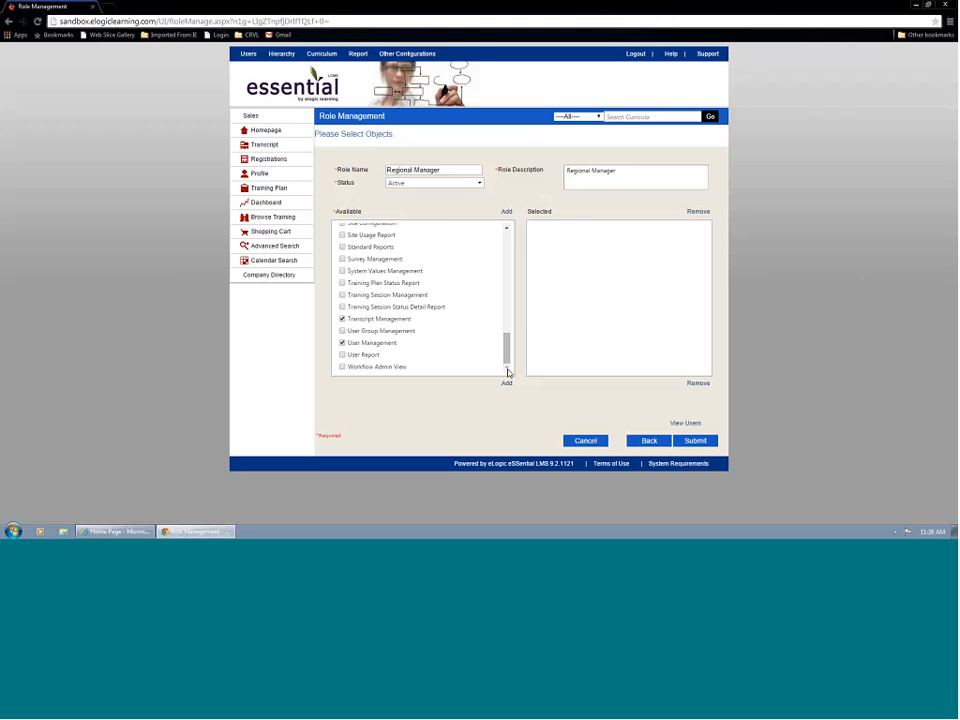
pyautogui.click(342, 295)
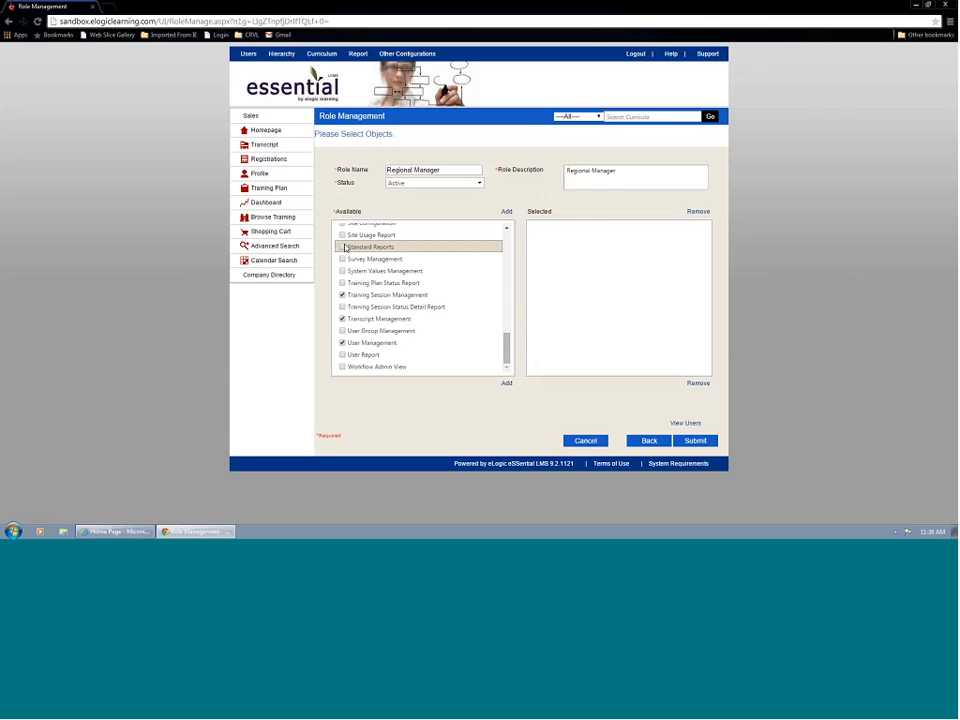
# Mark Registration Wizard and Completion Wizard too, and add all marked objects to the role.
pyautogui.click(507, 228)
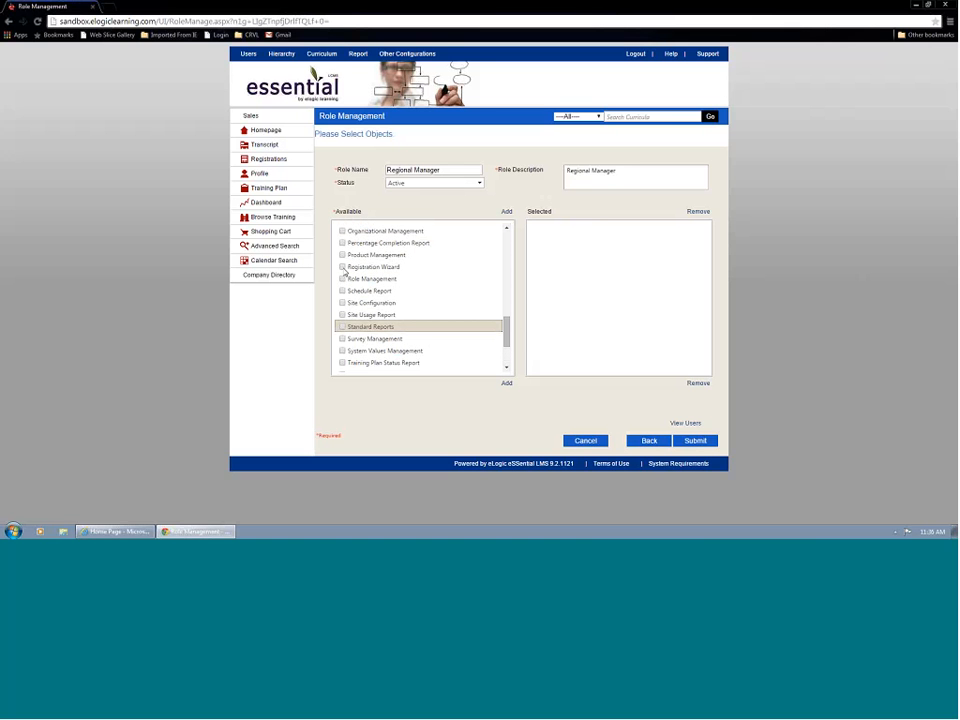
pyautogui.click(343, 267)
pyautogui.moveTo(510, 335); pyautogui.dragTo(499, 257)
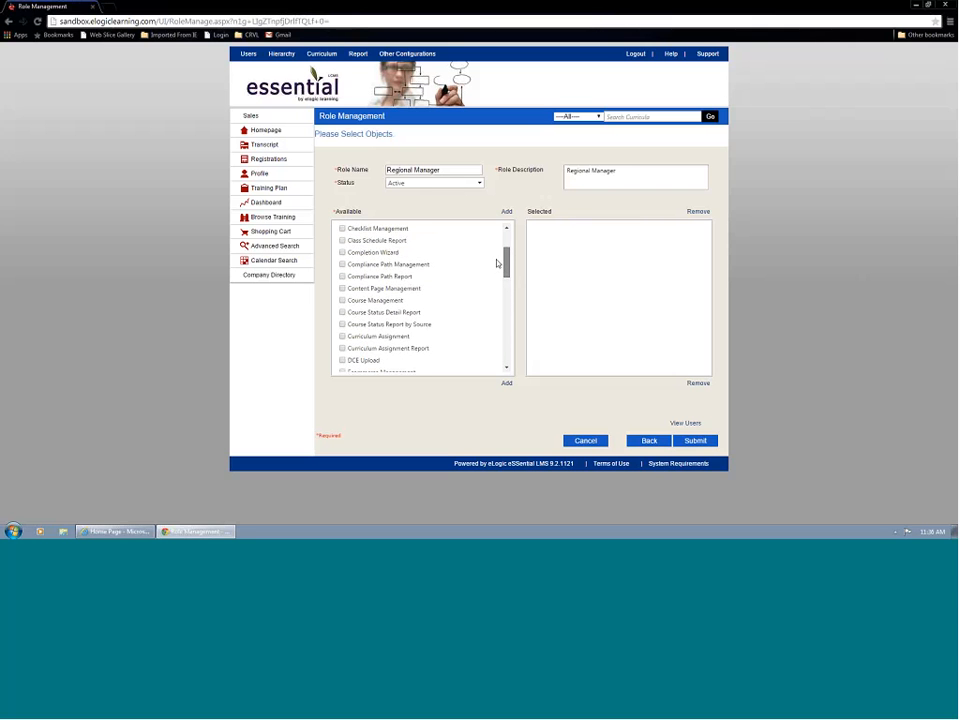
pyautogui.click(342, 252)
pyautogui.click(507, 212)
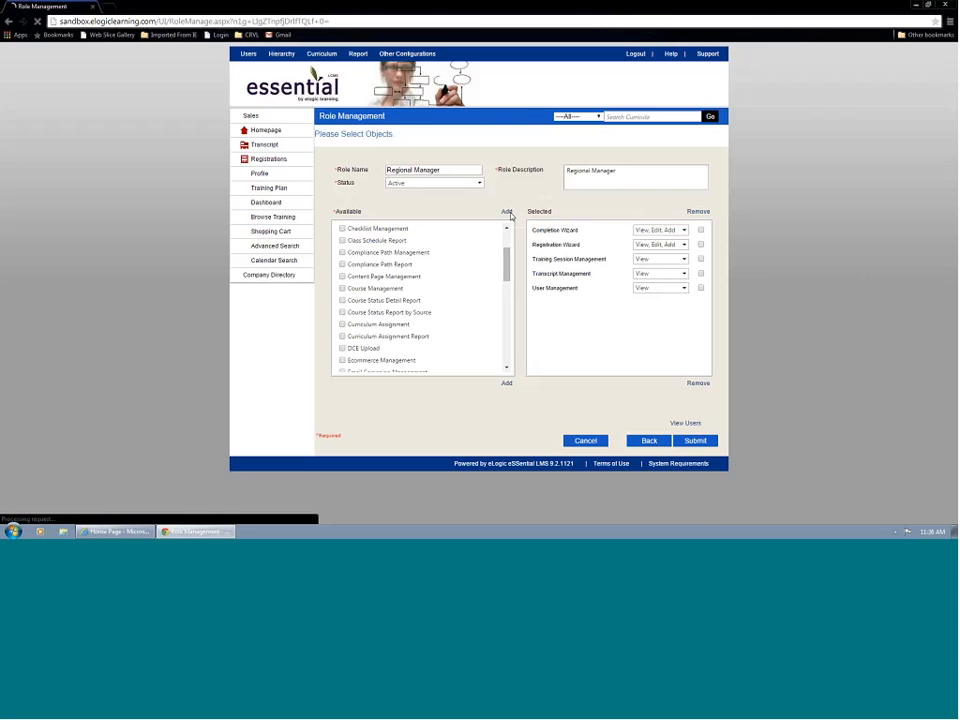
# Add Course Management to the role and examine the permission levels offered for it and for Completion Wizard.
pyautogui.click(342, 289)
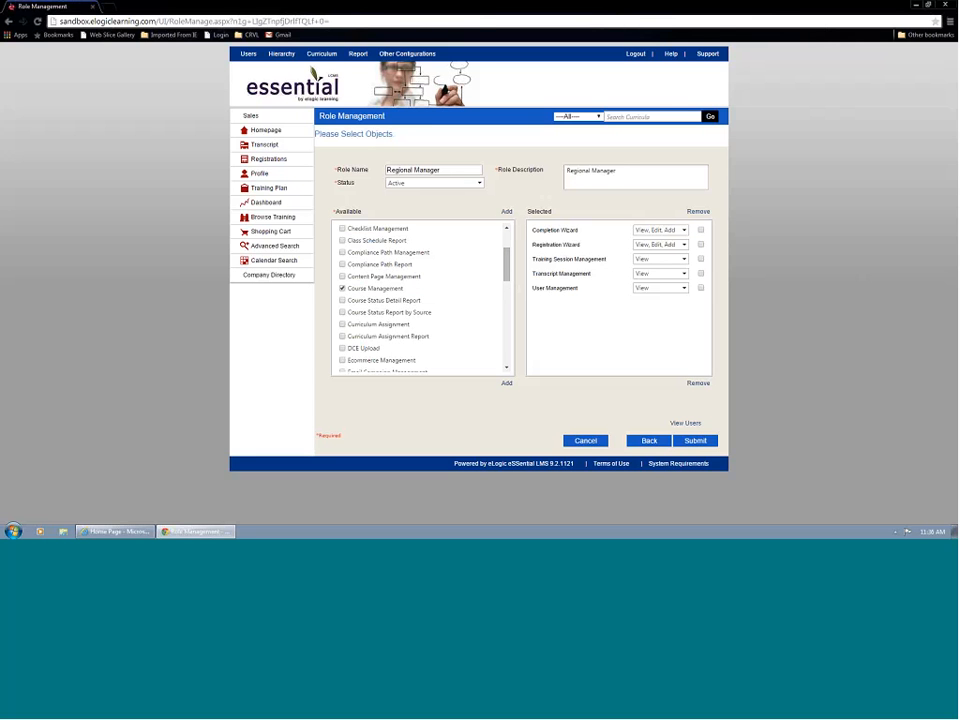
pyautogui.click(507, 213)
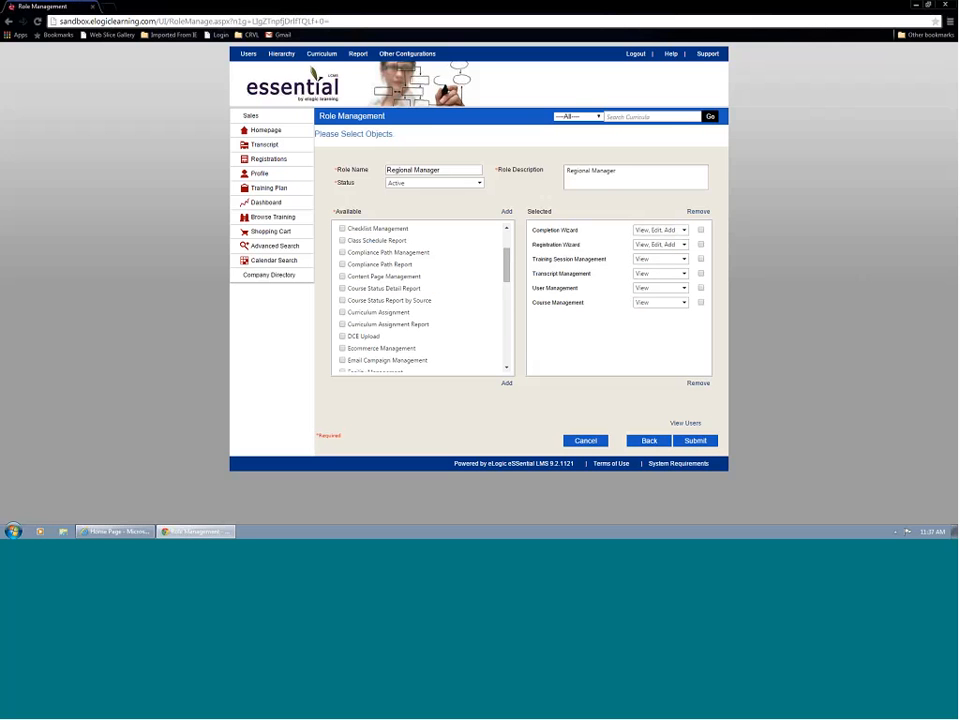
pyautogui.click(670, 302)
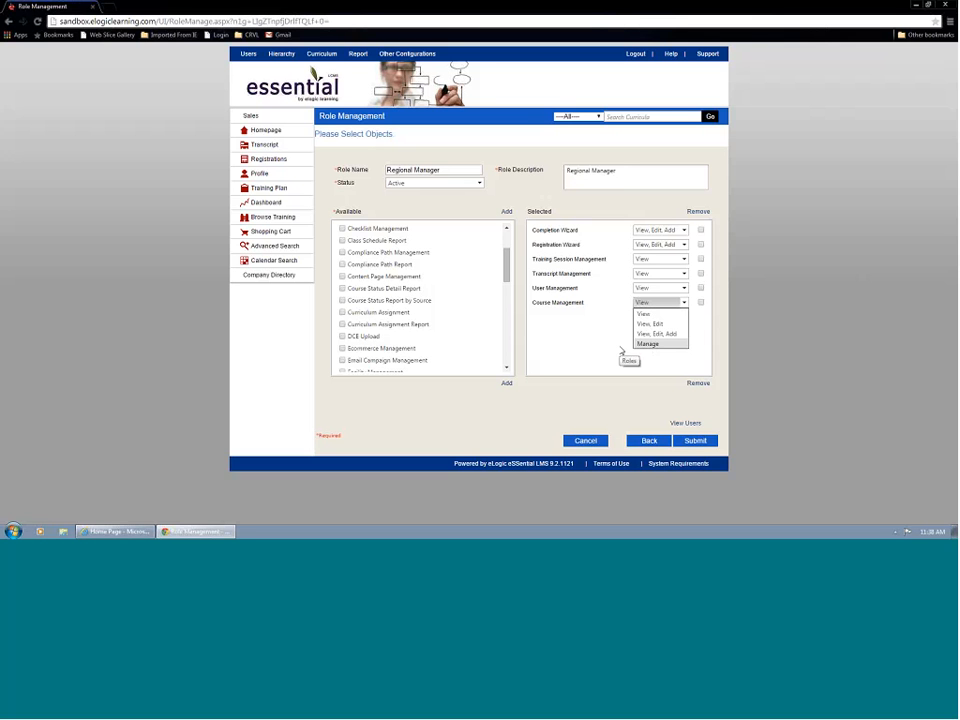
pyautogui.click(686, 234)
pyautogui.click(685, 231)
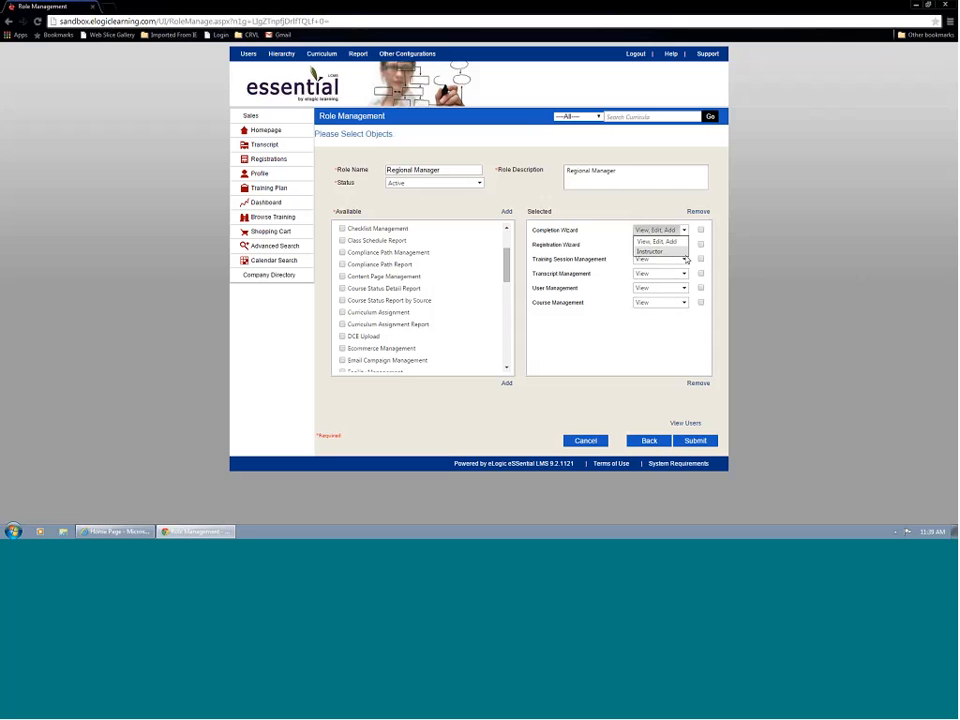
# Add Order Management to the role with View permission and submit the role.
pyautogui.scroll(-5, 342, 308)
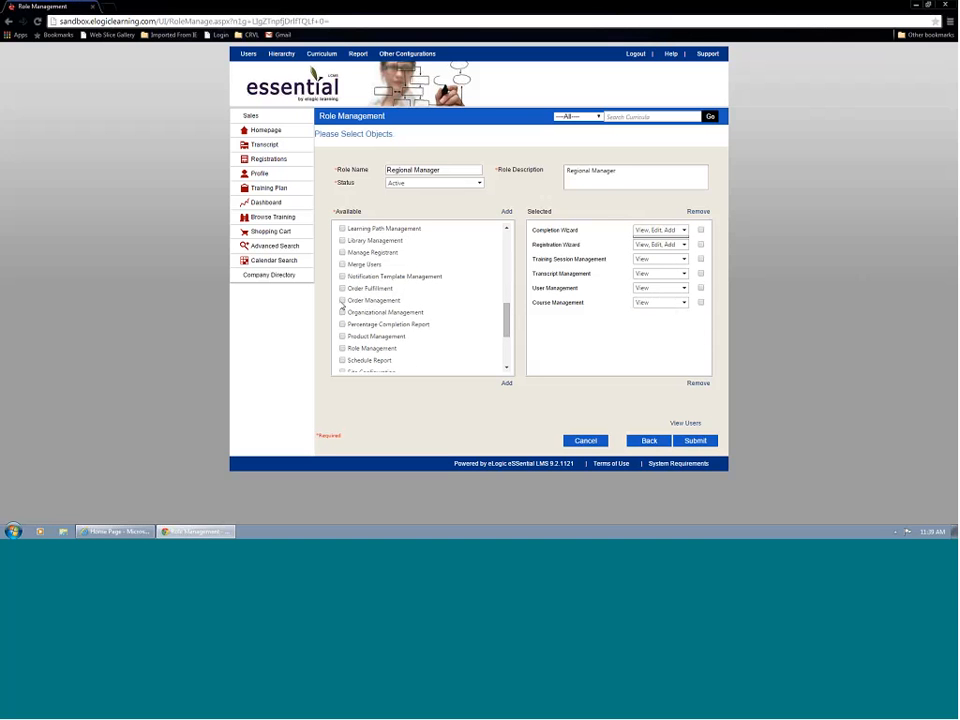
pyautogui.click(342, 300)
pyautogui.click(506, 211)
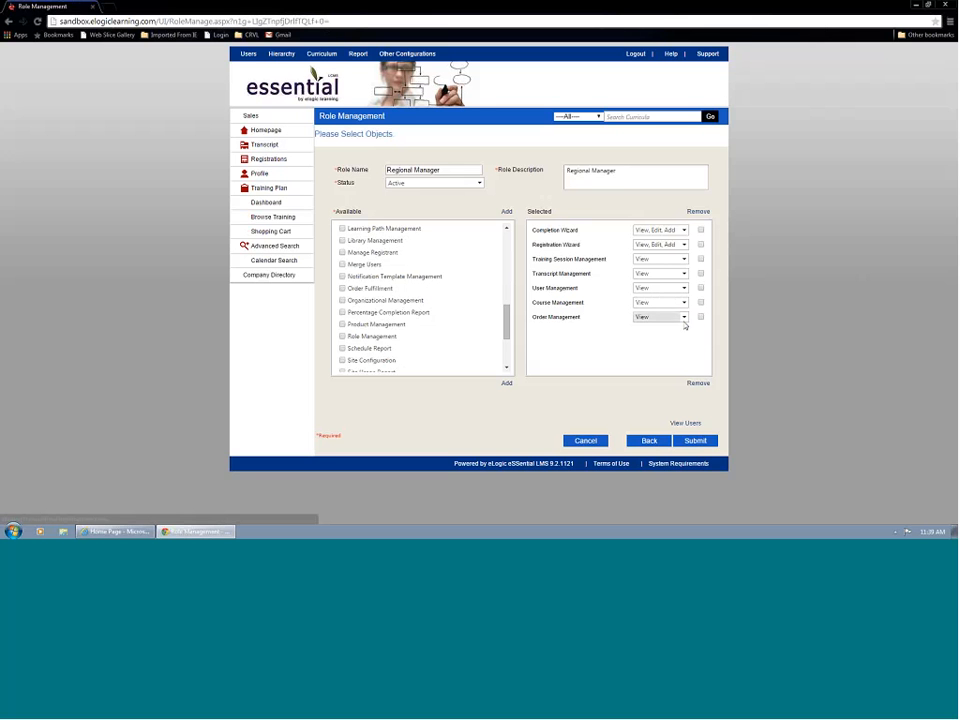
pyautogui.click(684, 317)
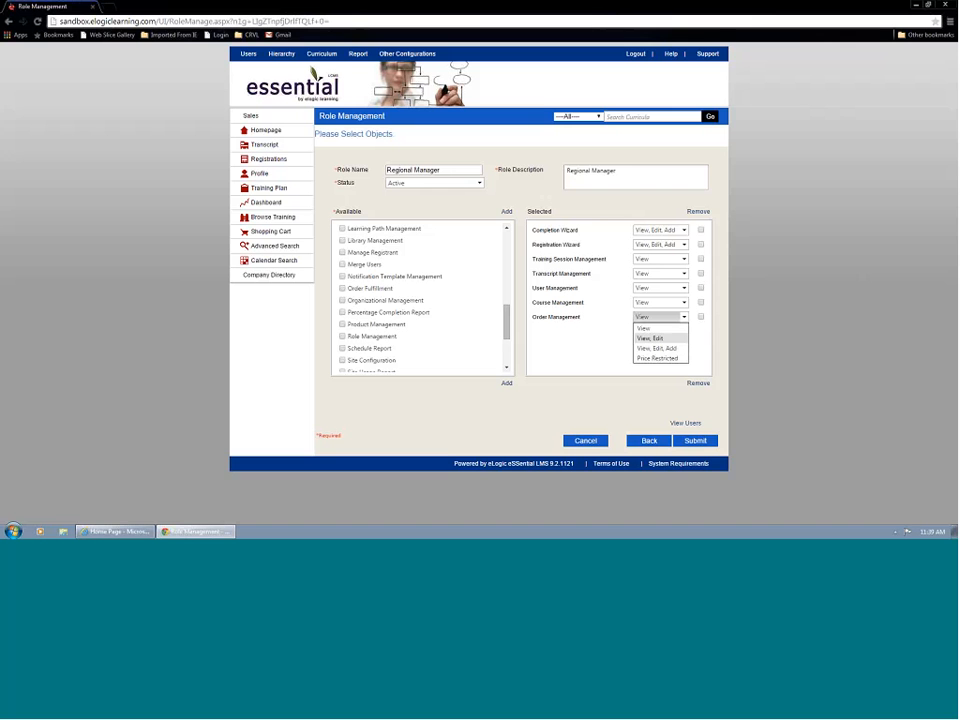
pyautogui.click(657, 358)
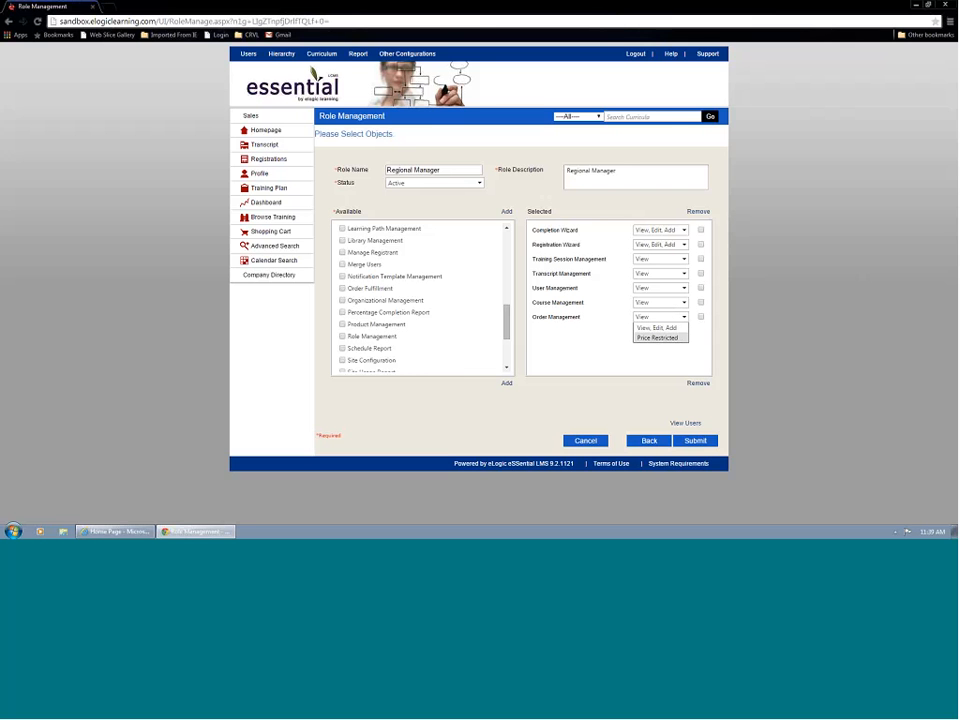
pyautogui.click(695, 441)
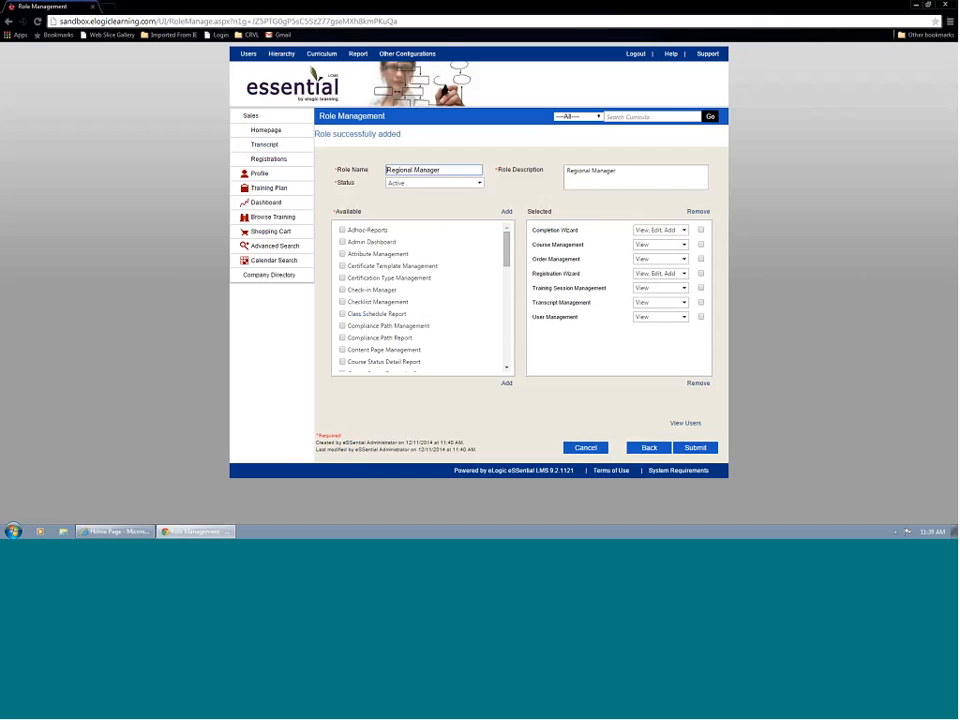
# Set the Course Management permission to "View, Edit, Add" and remove Order Management from the role.
pyautogui.click(660, 244)
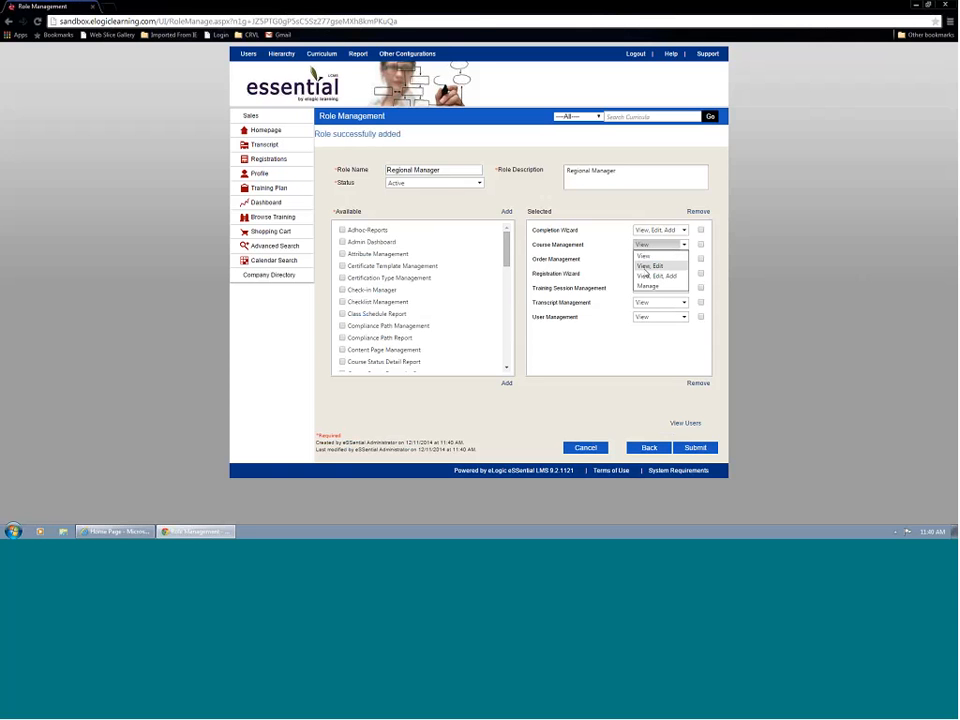
pyautogui.click(675, 279)
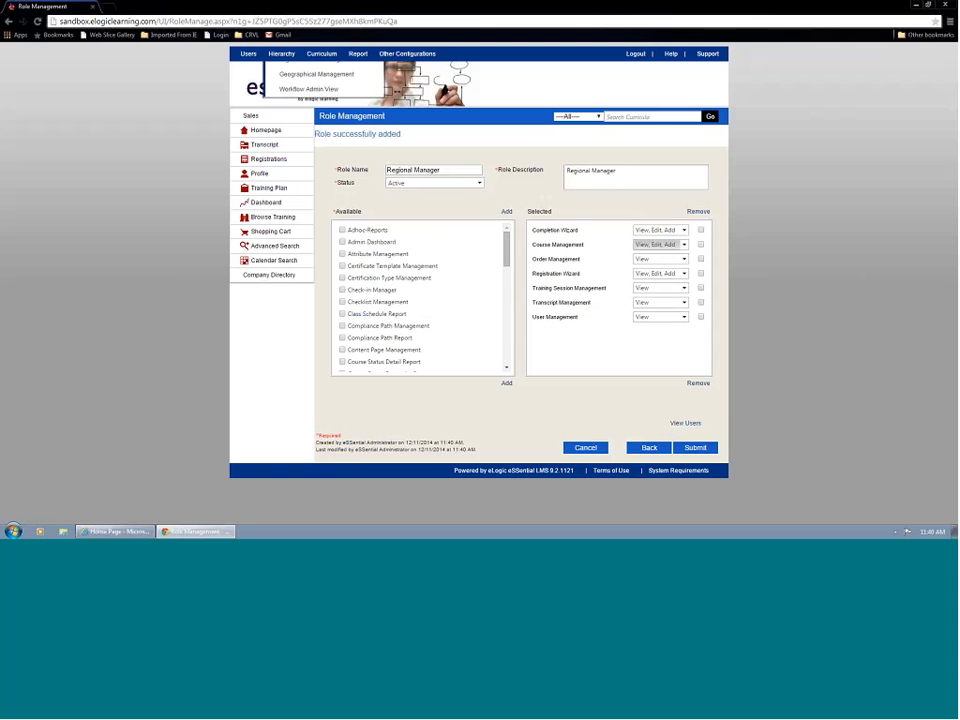
pyautogui.moveTo(322, 55)
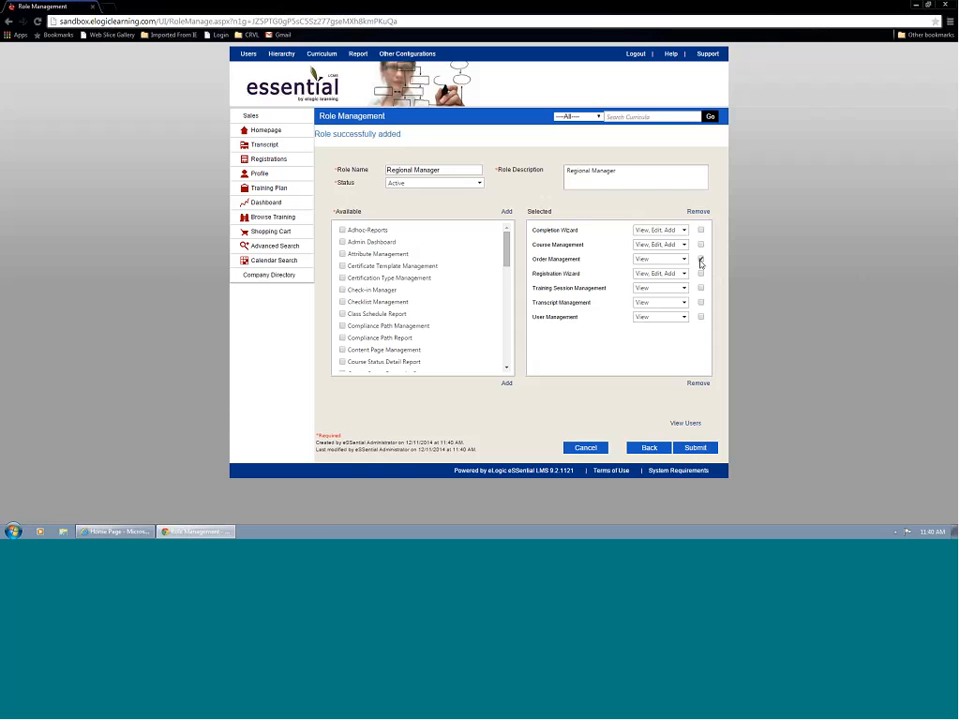
pyautogui.click(698, 212)
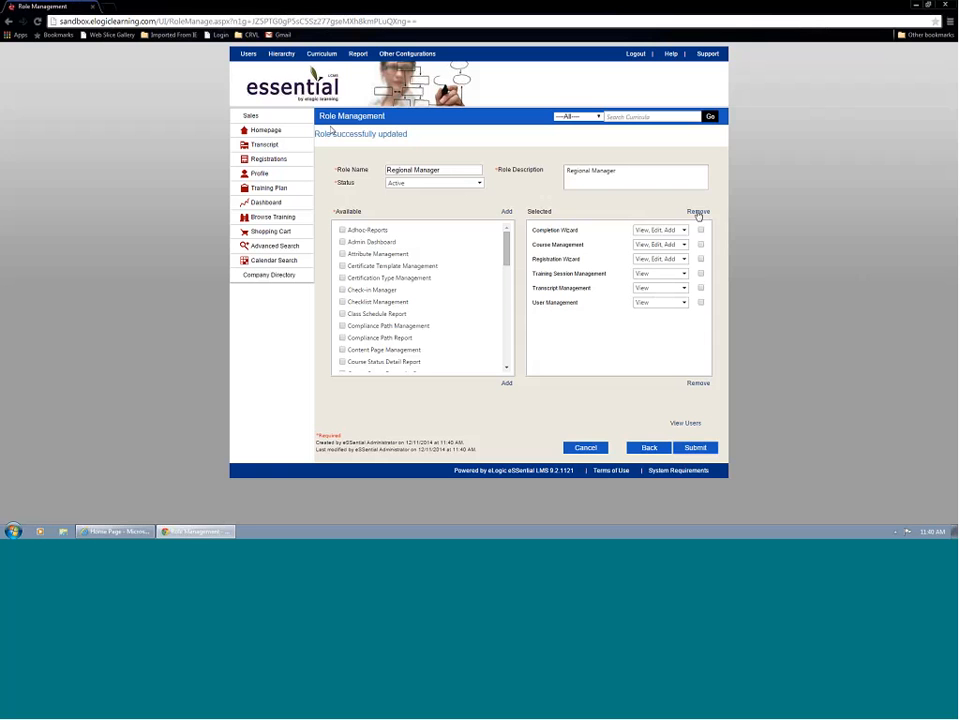
# Open the user search page of User Management.
pyautogui.moveTo(249, 55)
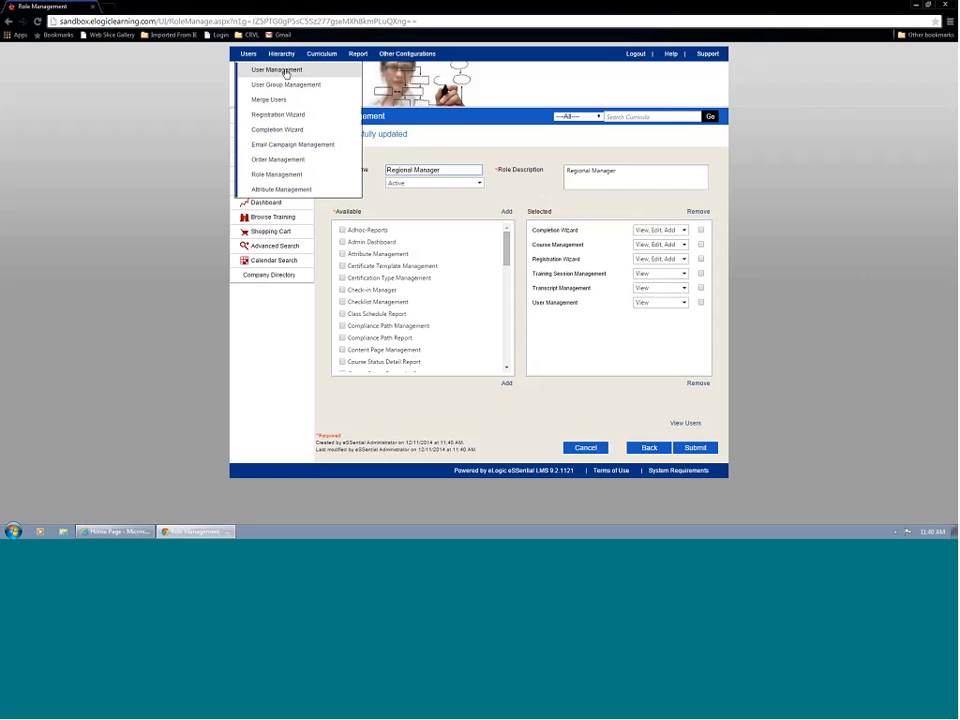
pyautogui.moveTo(281, 62)
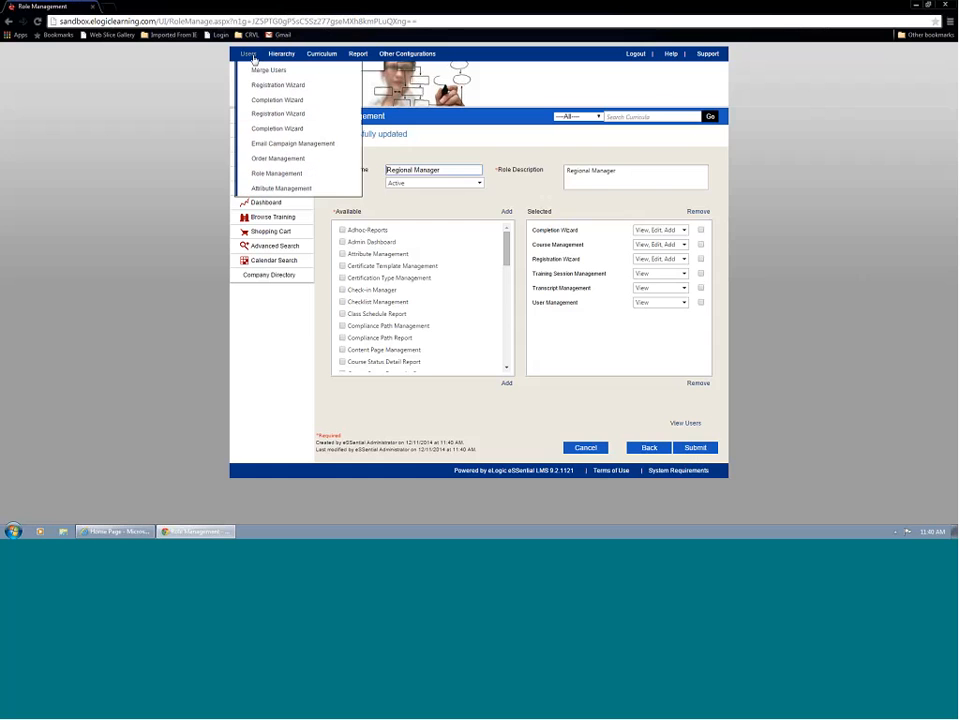
pyautogui.click(257, 71)
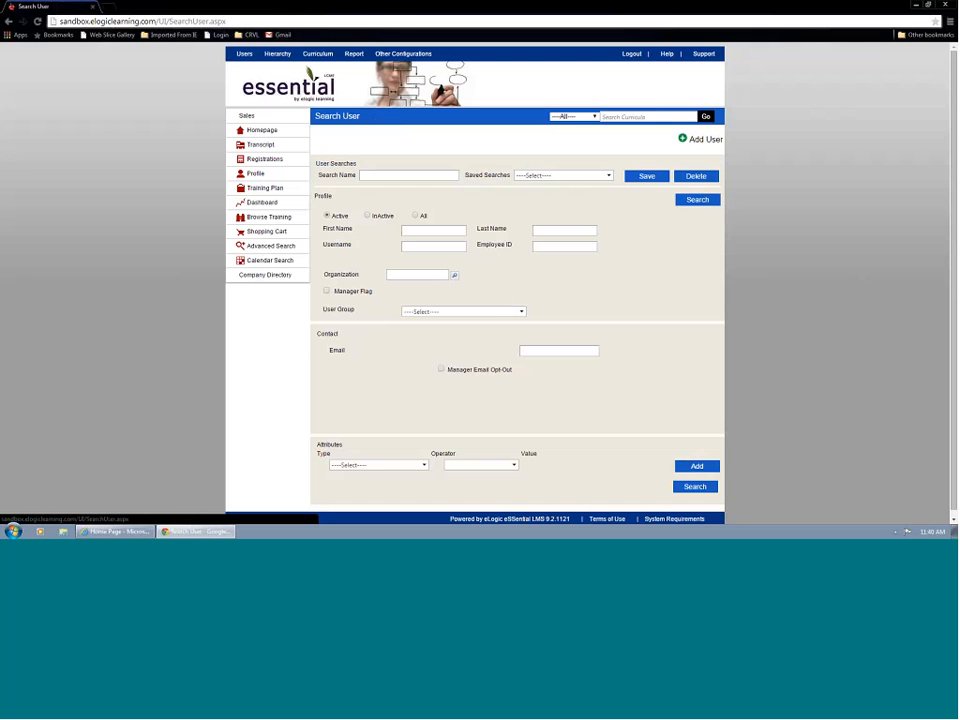
# Search the active users, open the profile of a student in the Grocery organization, and add the Manager role to it.
pyautogui.click(697, 200)
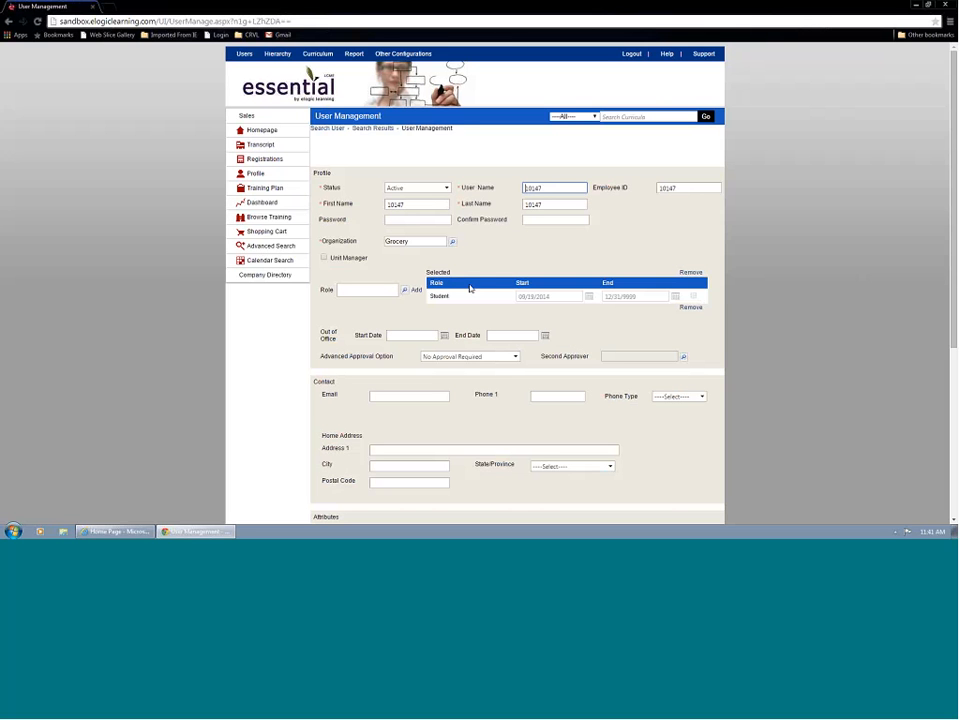
pyautogui.click(405, 291)
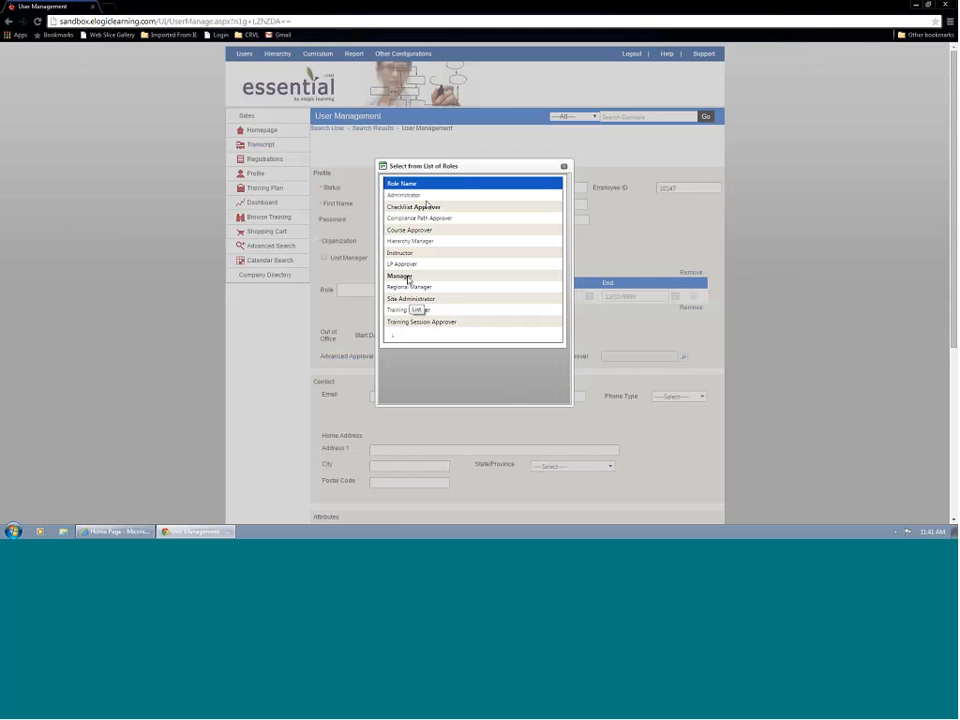
pyautogui.click(401, 276)
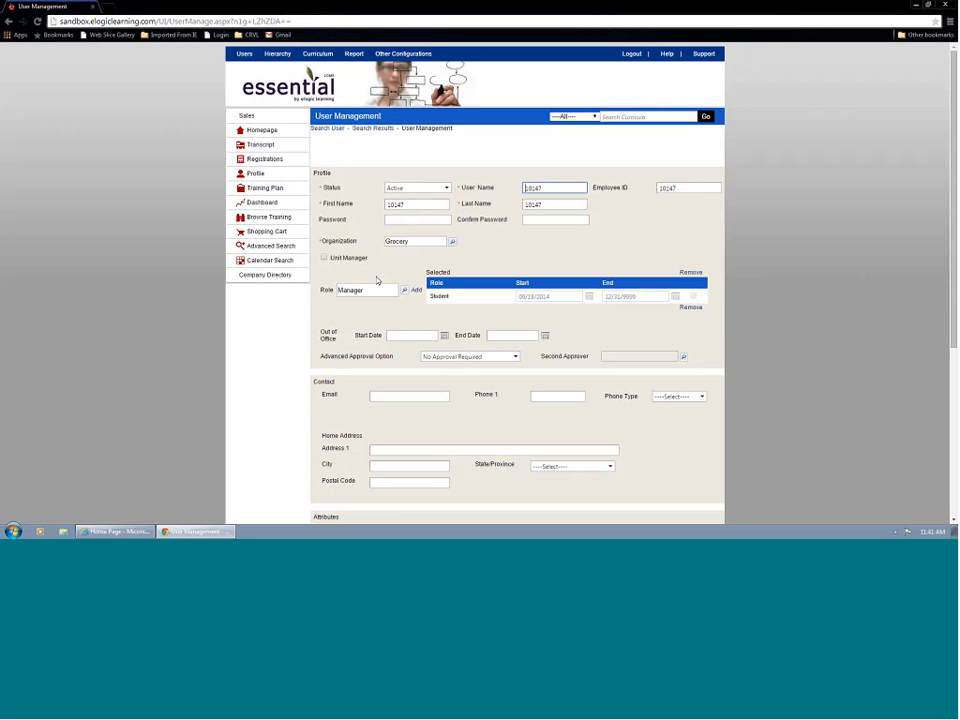
pyautogui.click(417, 291)
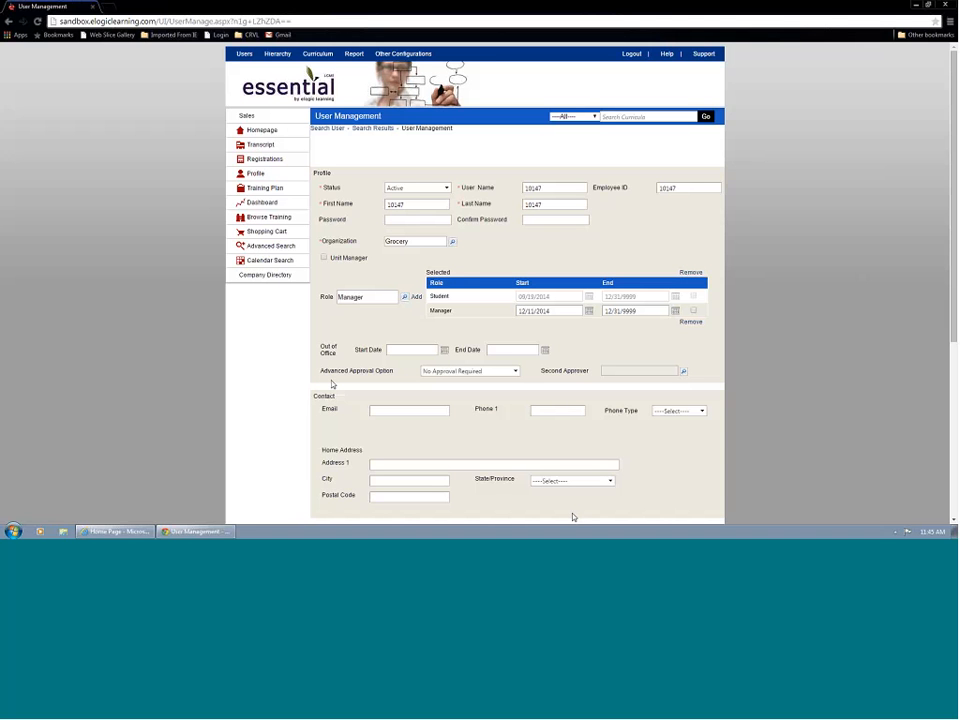
pyautogui.click(539, 412)
# Switch to Internet Explorer, log out of the LMS, and sign in with the manager's username and account password.
pyautogui.hotkey('alt', 'Tab')
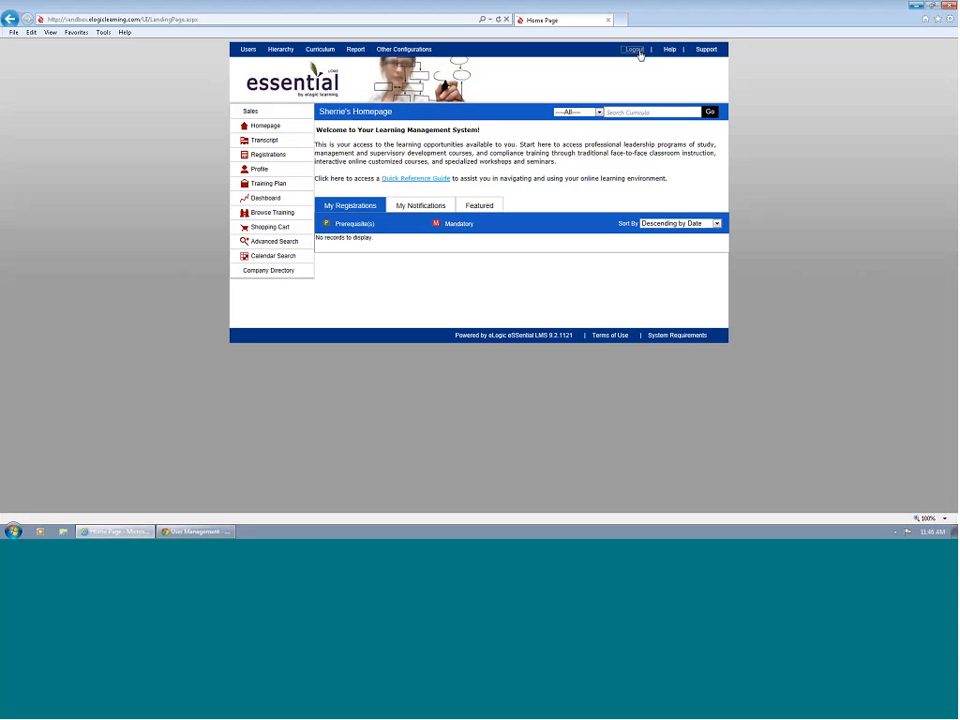
pyautogui.click(636, 50)
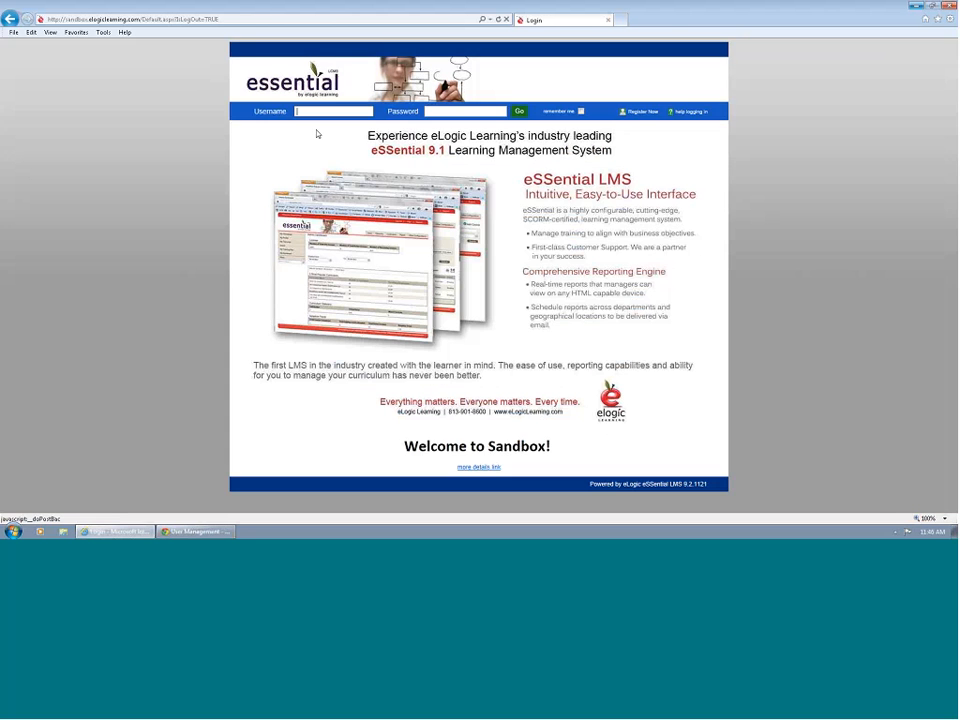
pyautogui.press('Tab')
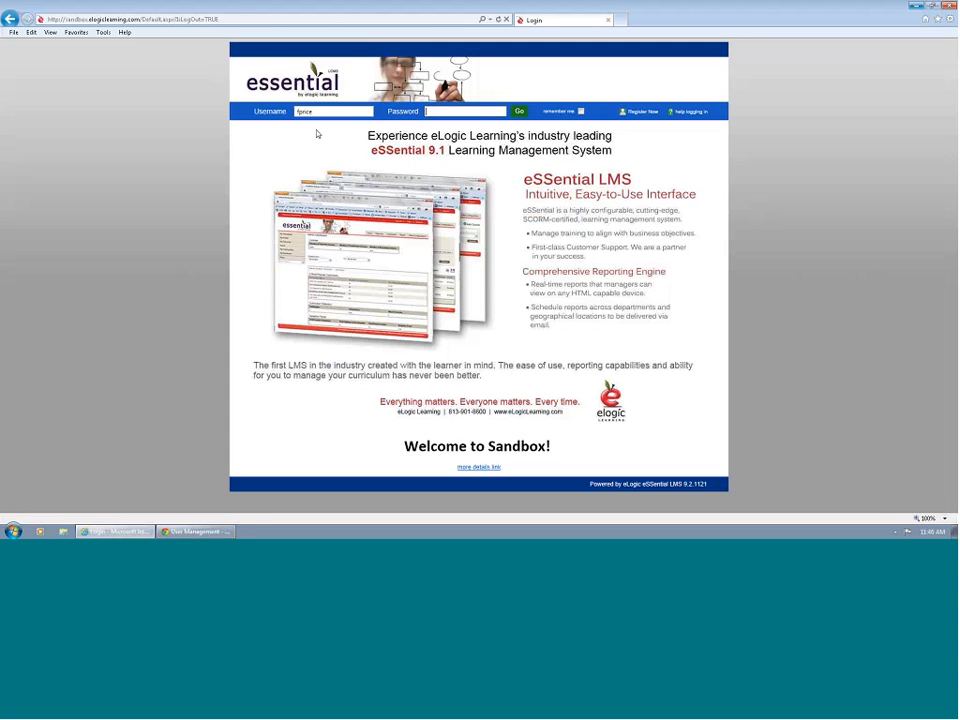
pyautogui.write('•••••')
pyautogui.press('Return')
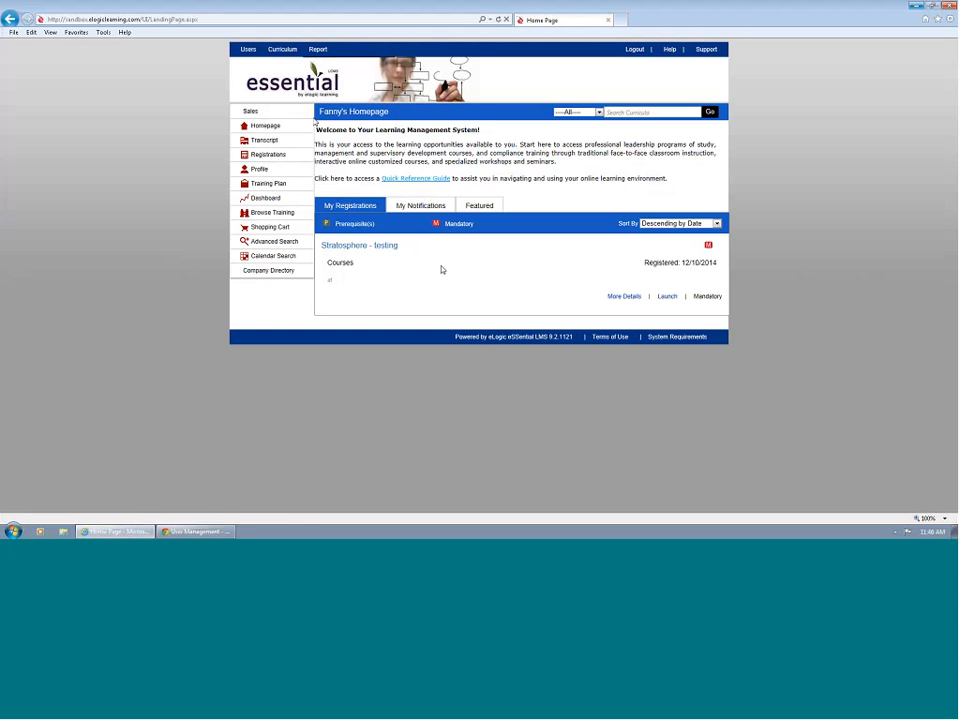
# Search User Management for all active users available to the signed-in manager.
pyautogui.moveTo(246, 53)
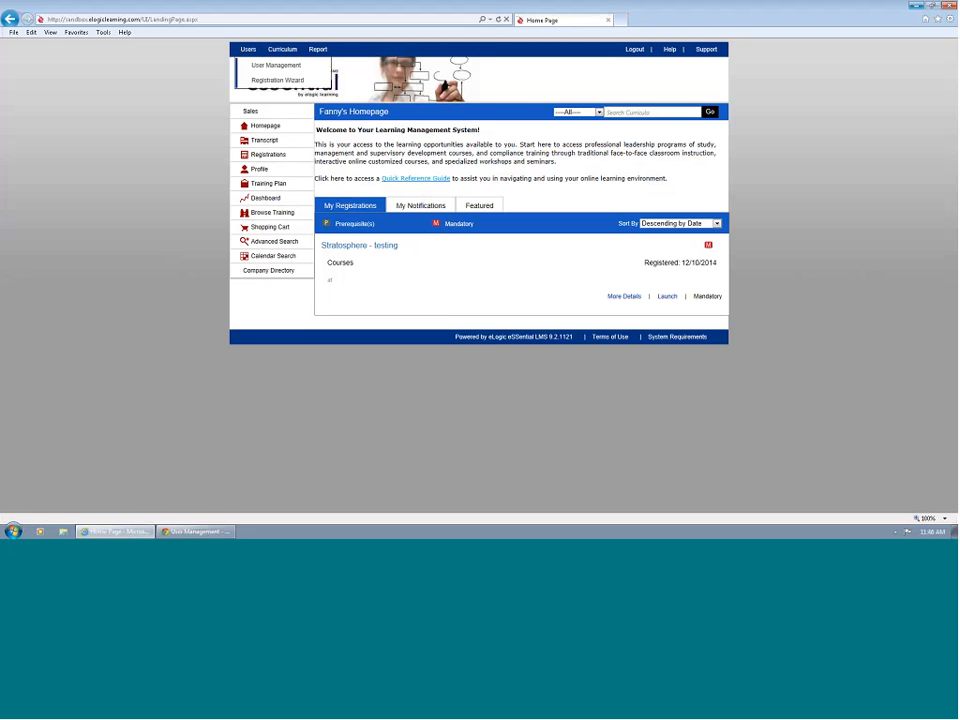
pyautogui.click(256, 67)
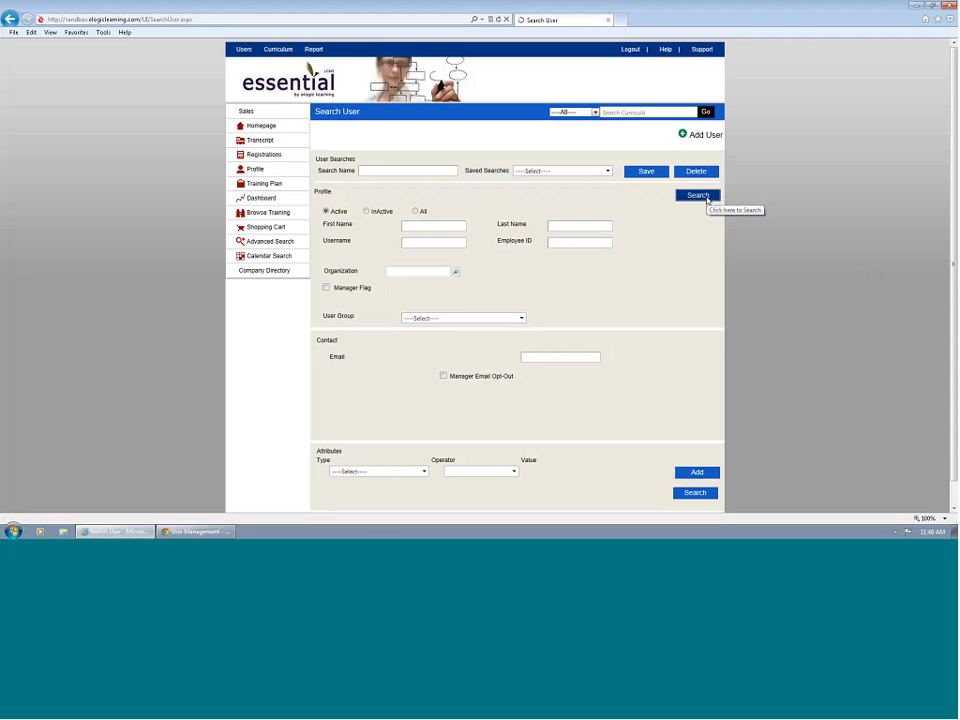
pyautogui.click(706, 198)
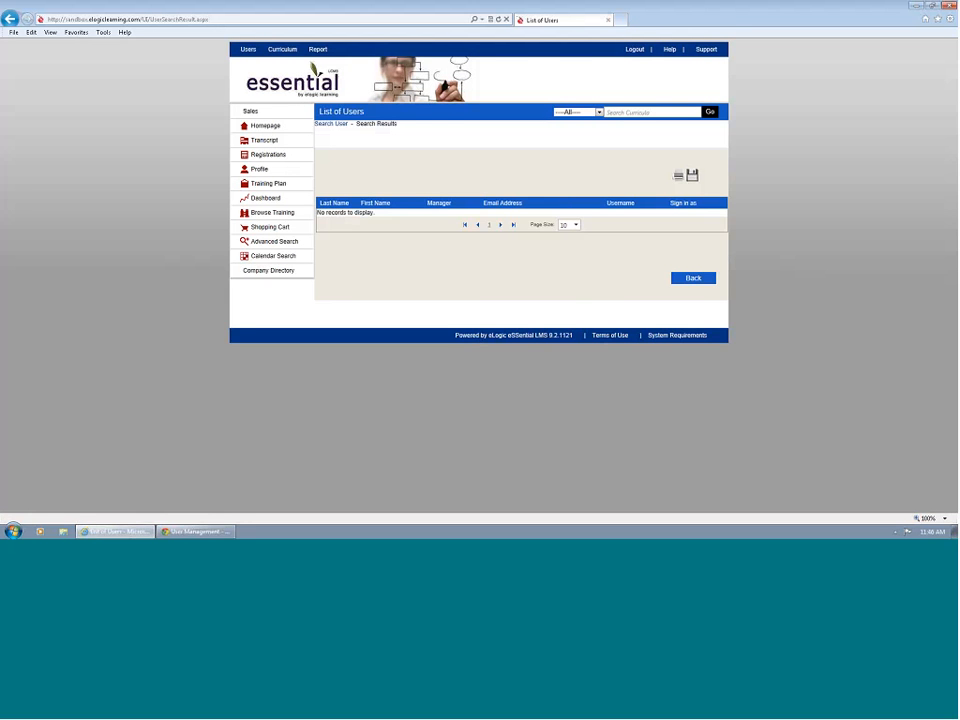
# Switch to Chrome and open the Publix unit under Grocery in the organizational hierarchy for editing.
pyautogui.hotkey('alt', 'Tab')
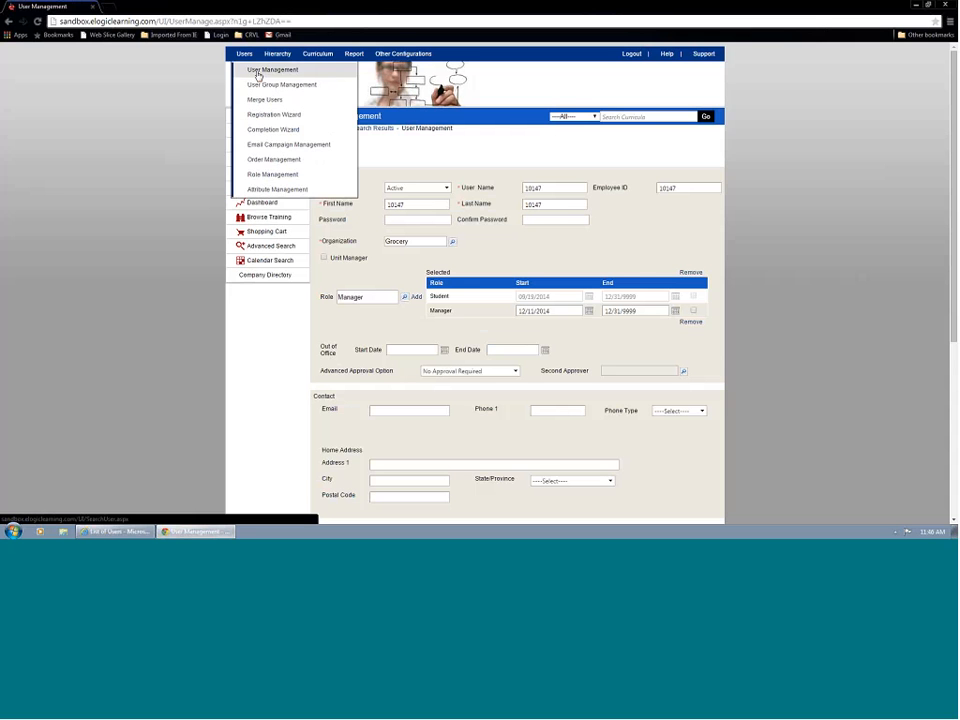
pyautogui.moveTo(277, 60)
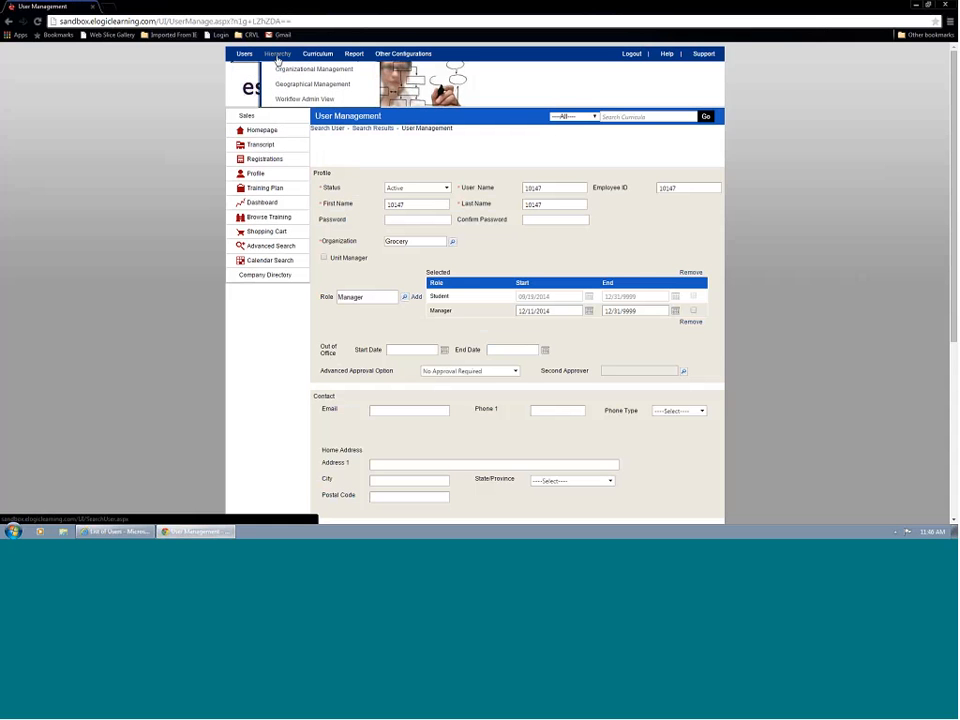
pyautogui.click(283, 69)
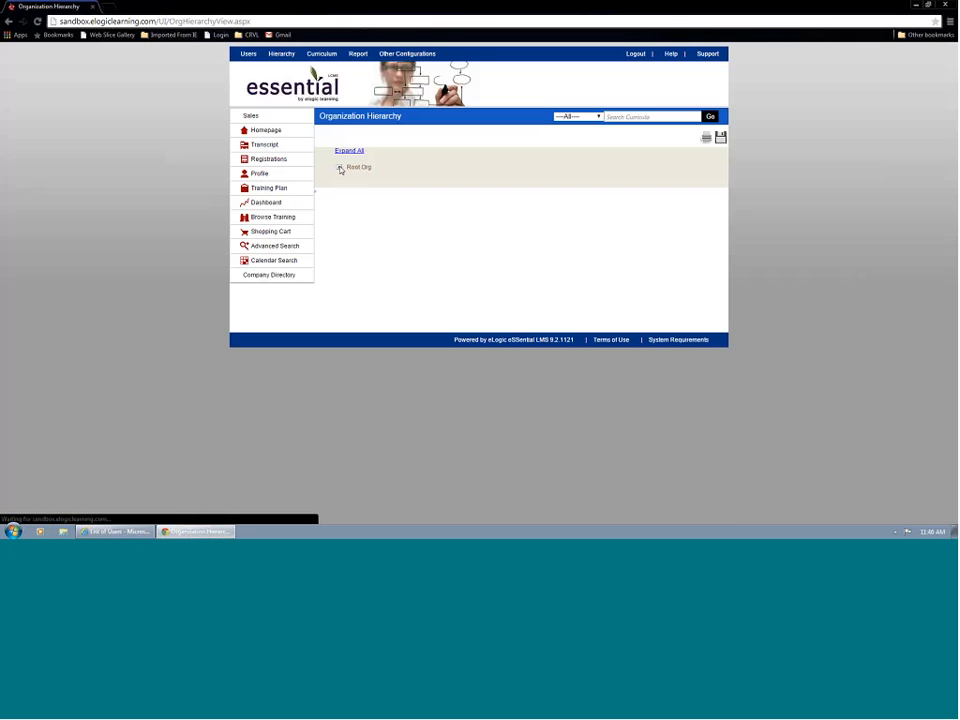
pyautogui.click(339, 168)
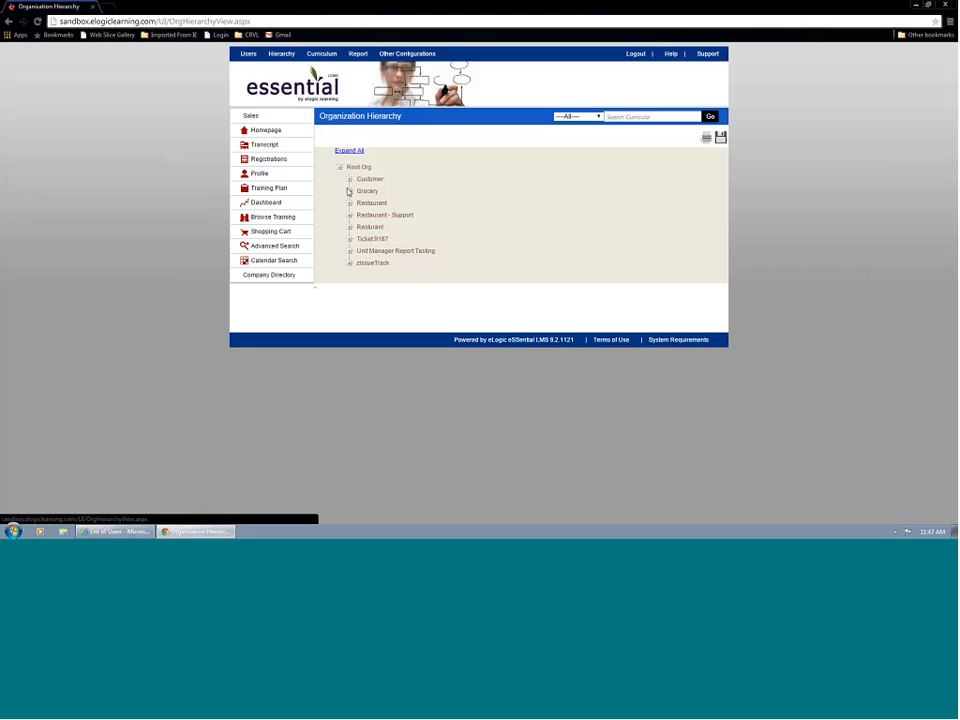
pyautogui.click(349, 191)
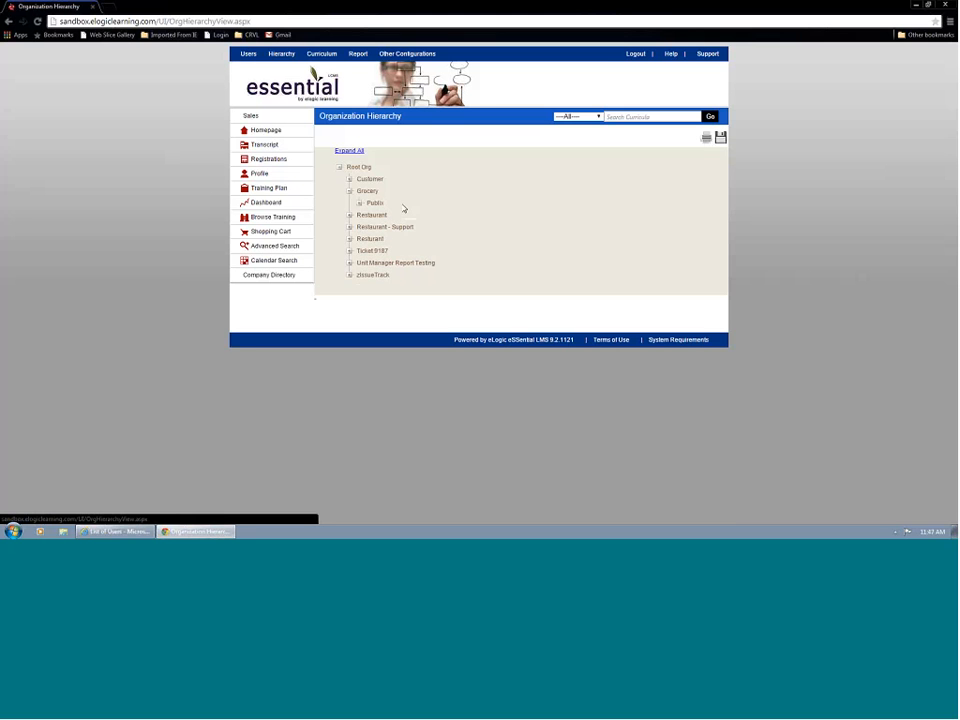
pyautogui.click(360, 203)
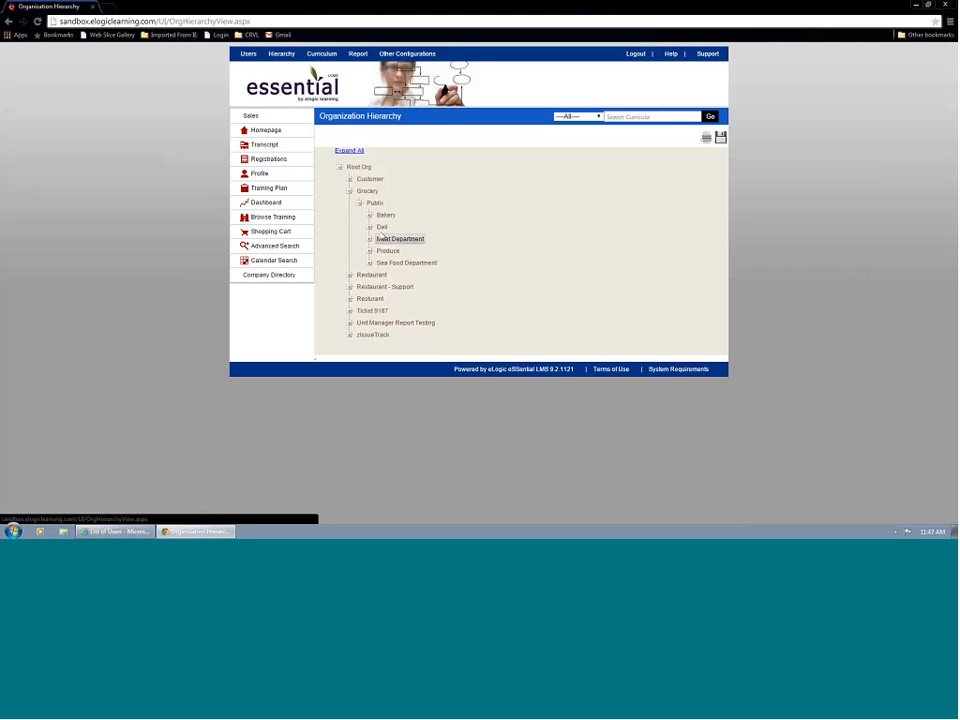
pyautogui.rightClick(376, 203)
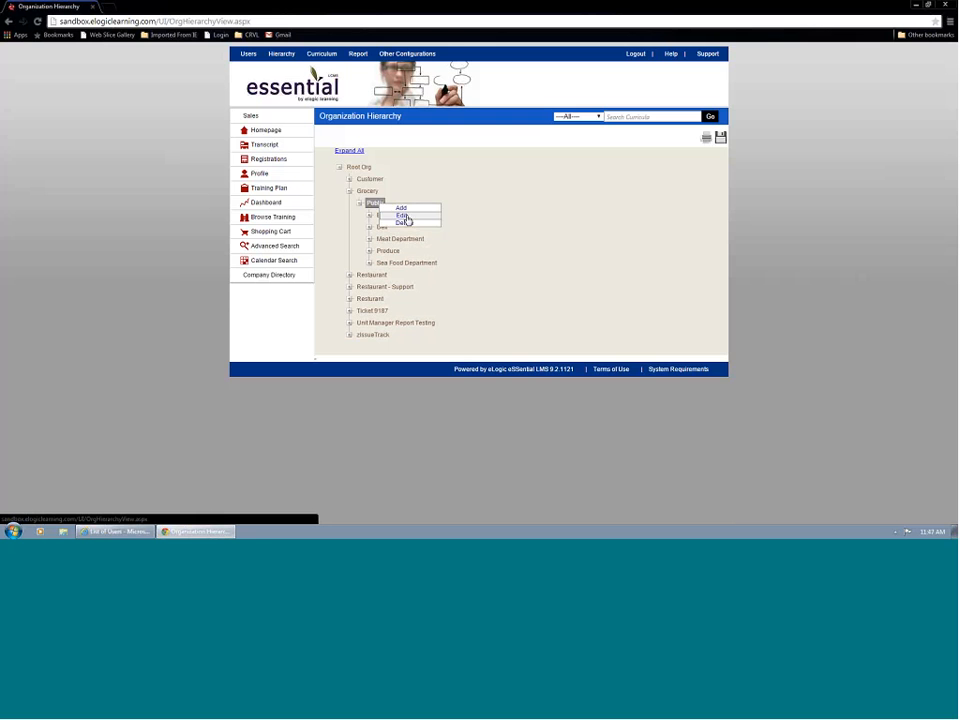
pyautogui.click(402, 216)
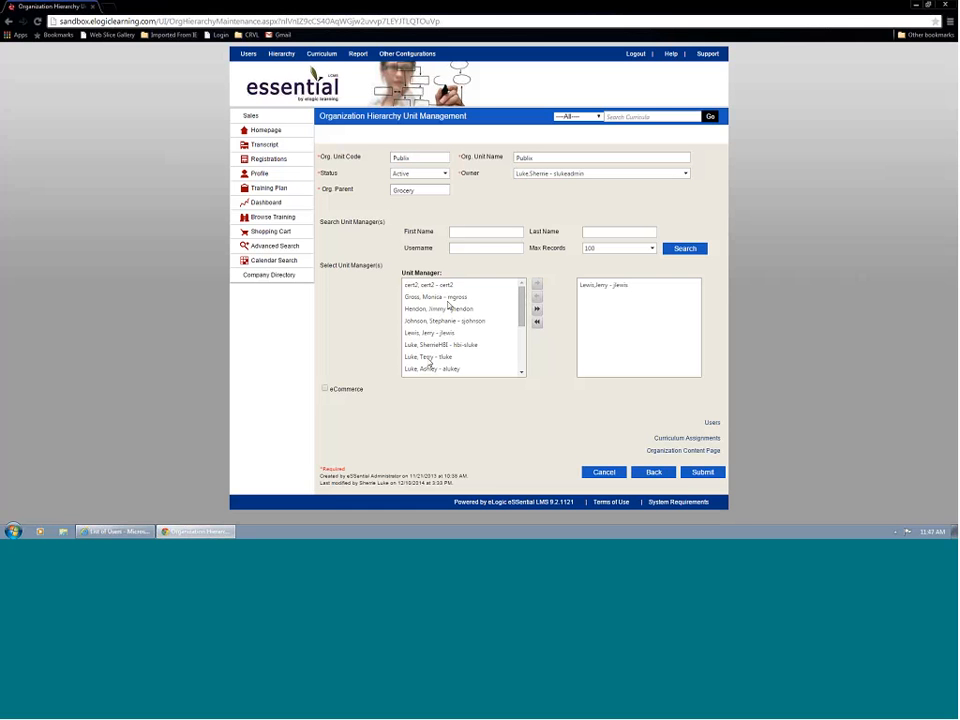
# Add the manager signed in to the other browser to the Publix unit managers and submit the unit.
pyautogui.moveTo(521, 317); pyautogui.dragTo(516, 362)
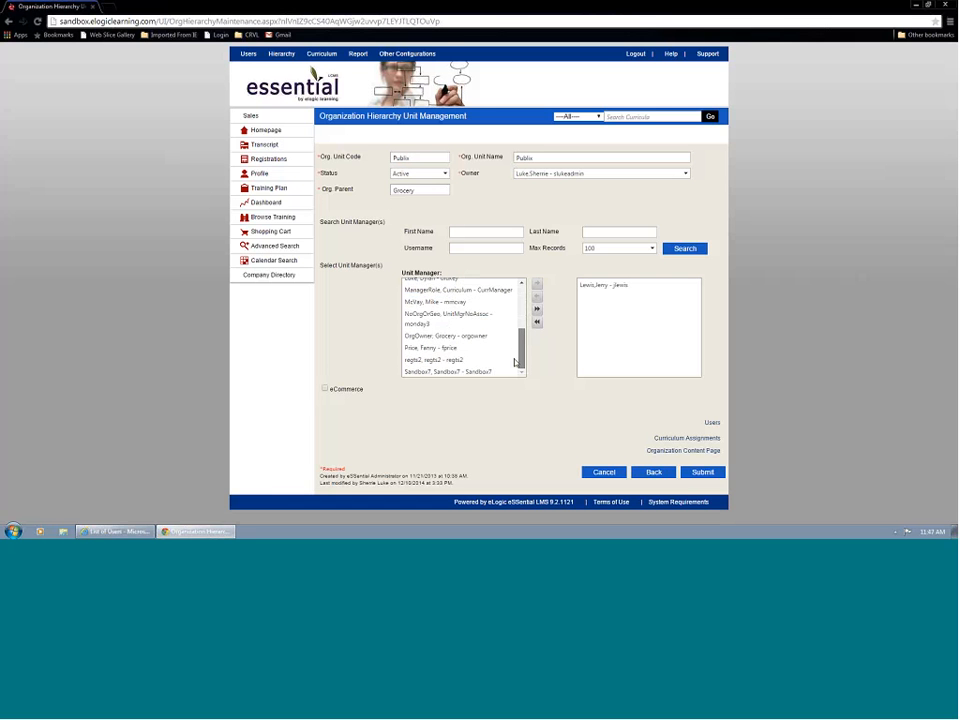
pyautogui.click(454, 347)
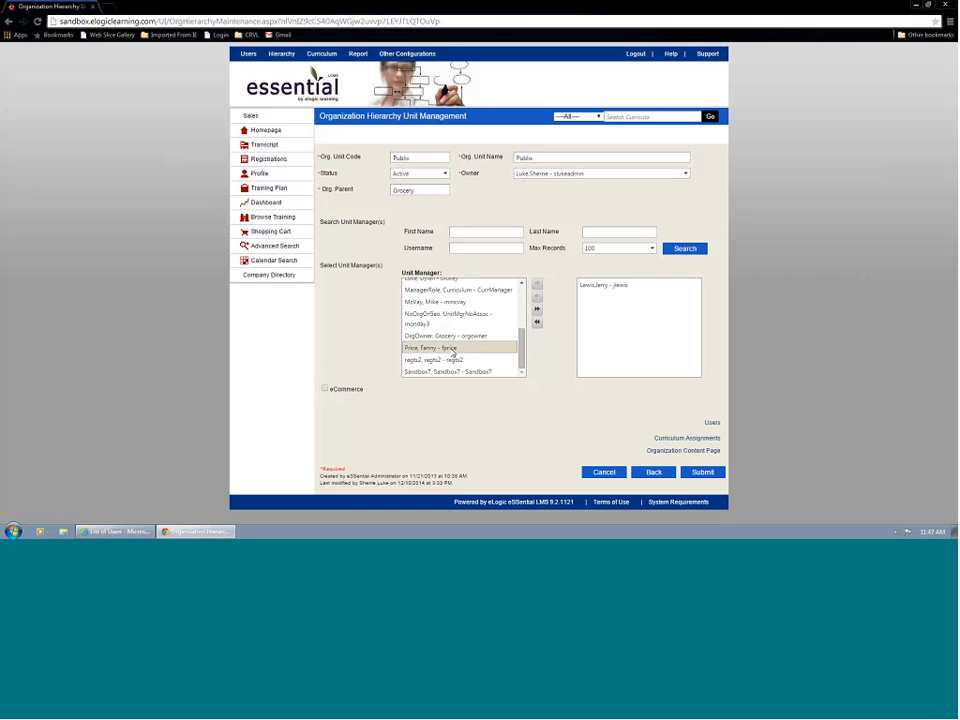
pyautogui.click(537, 287)
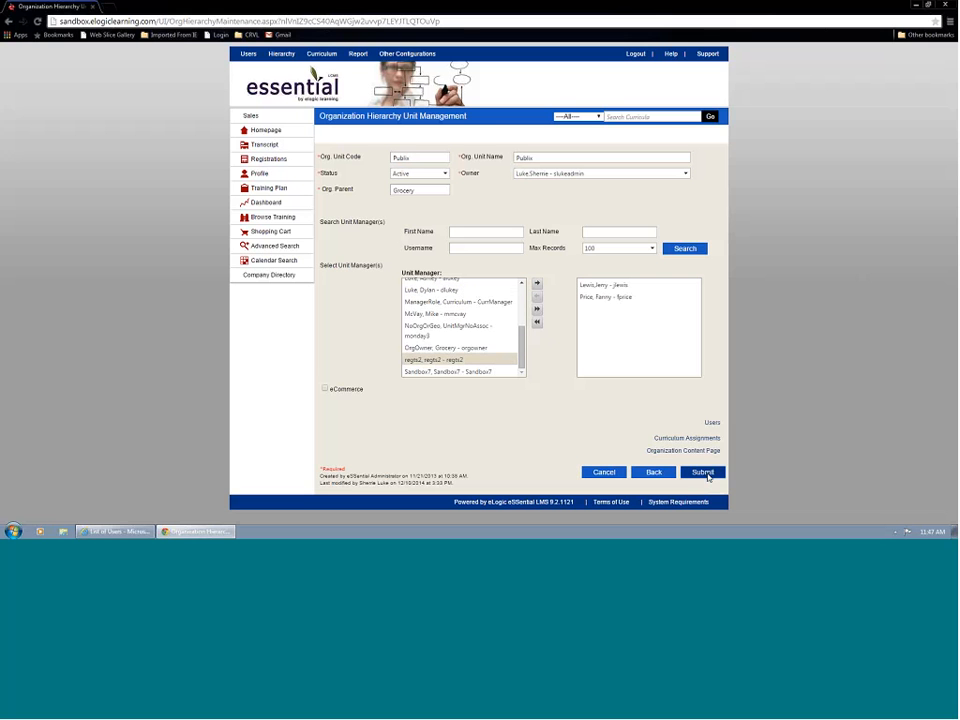
pyautogui.click(704, 473)
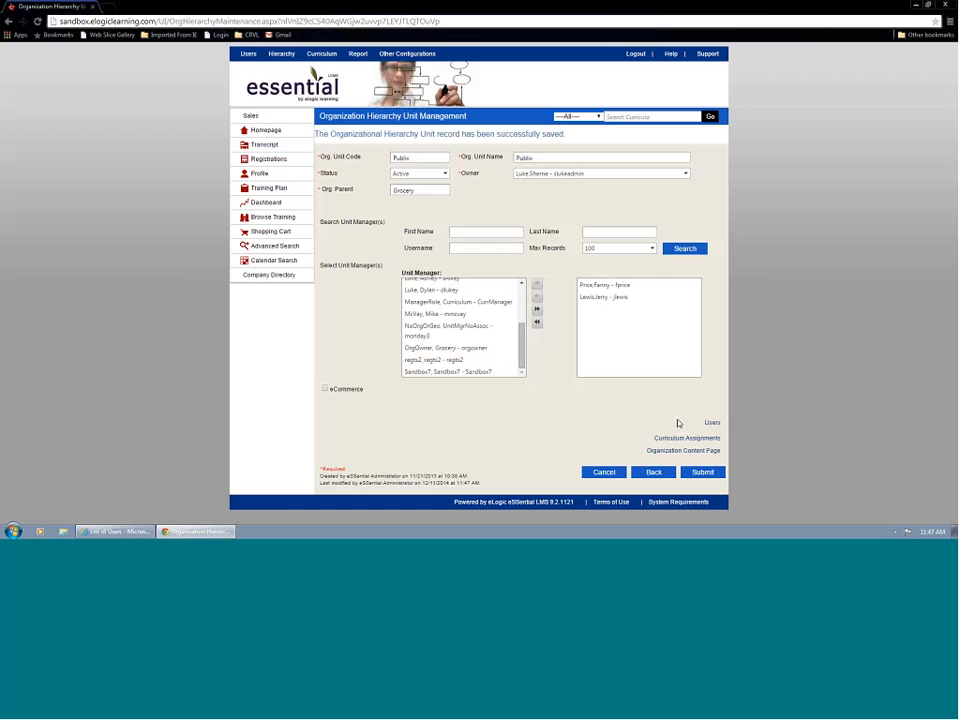
# Review the users assigned to Publix and return to the user search page in Internet Explorer.
pyautogui.click(713, 423)
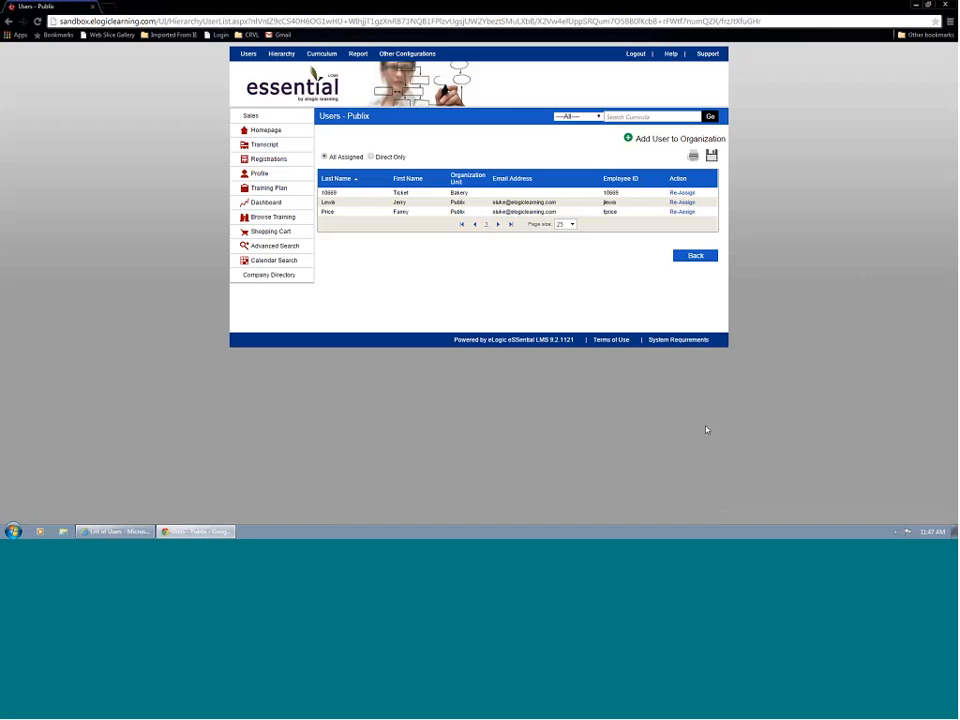
pyautogui.click(695, 256)
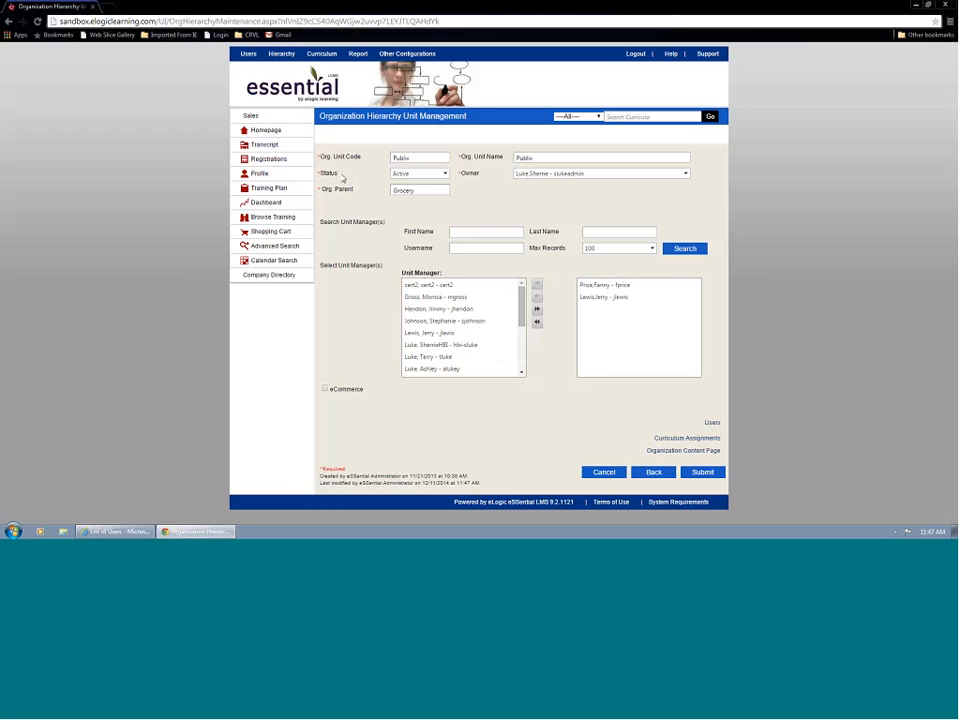
pyautogui.click(116, 532)
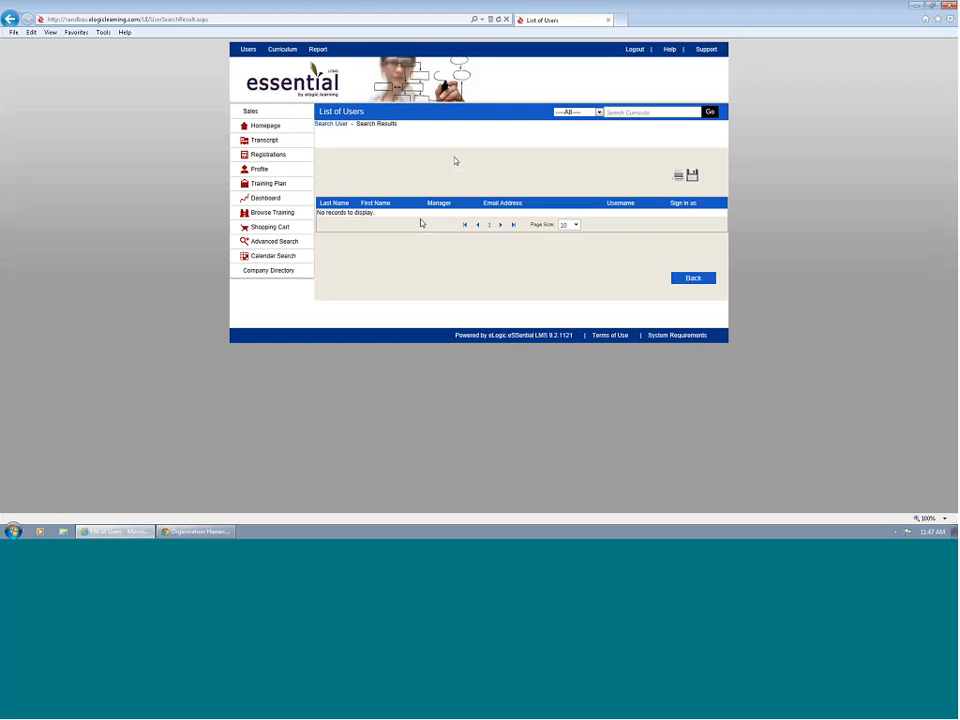
pyautogui.click(332, 124)
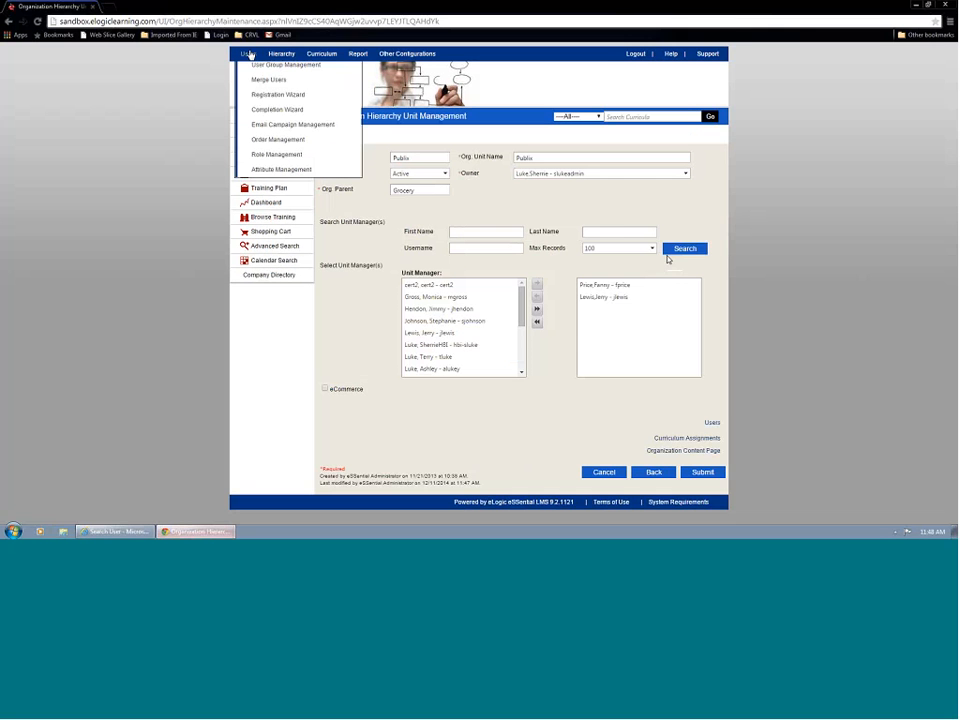
# Switch to Chrome and list the roles of every status in Role Management.
pyautogui.click(259, 176)
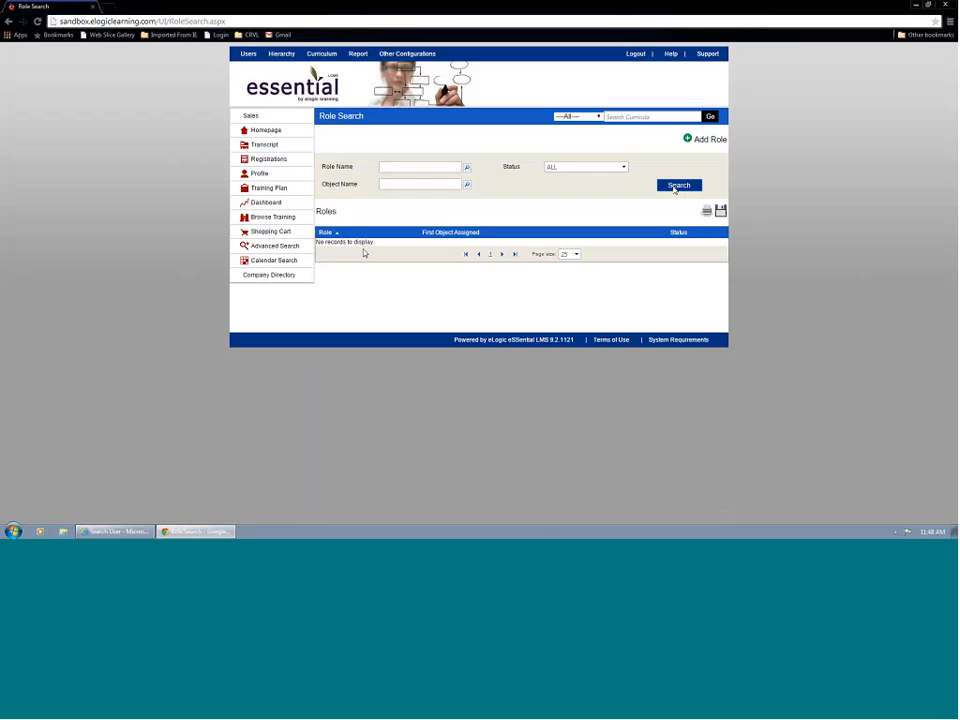
pyautogui.click(676, 187)
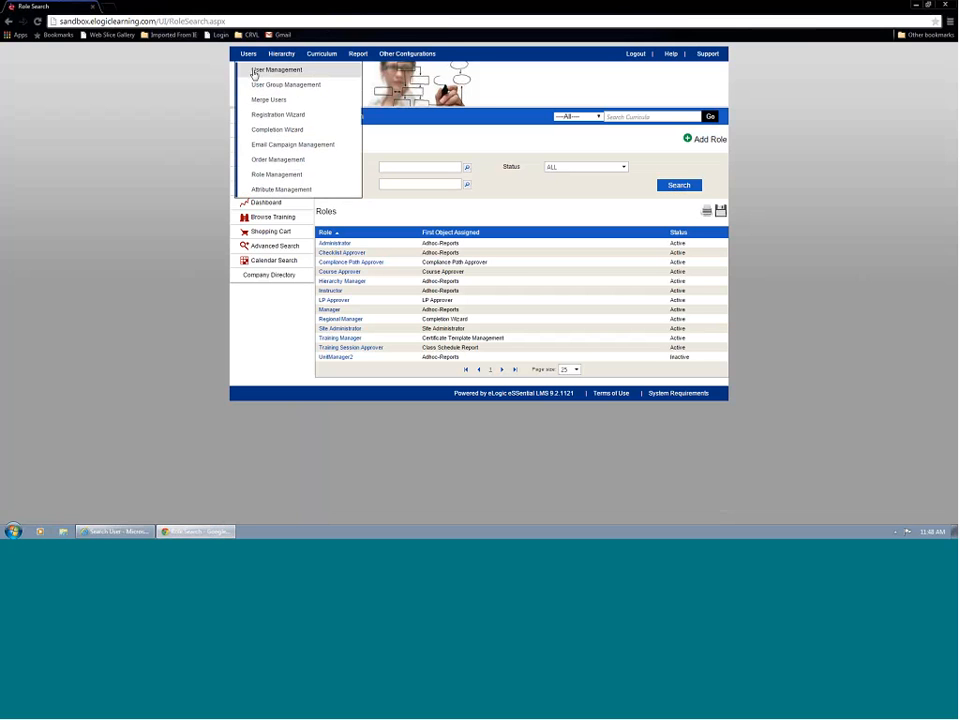
# Search the active users, open the Grocery student's profile, and examine the list of roles available for assignment.
pyautogui.click(256, 70)
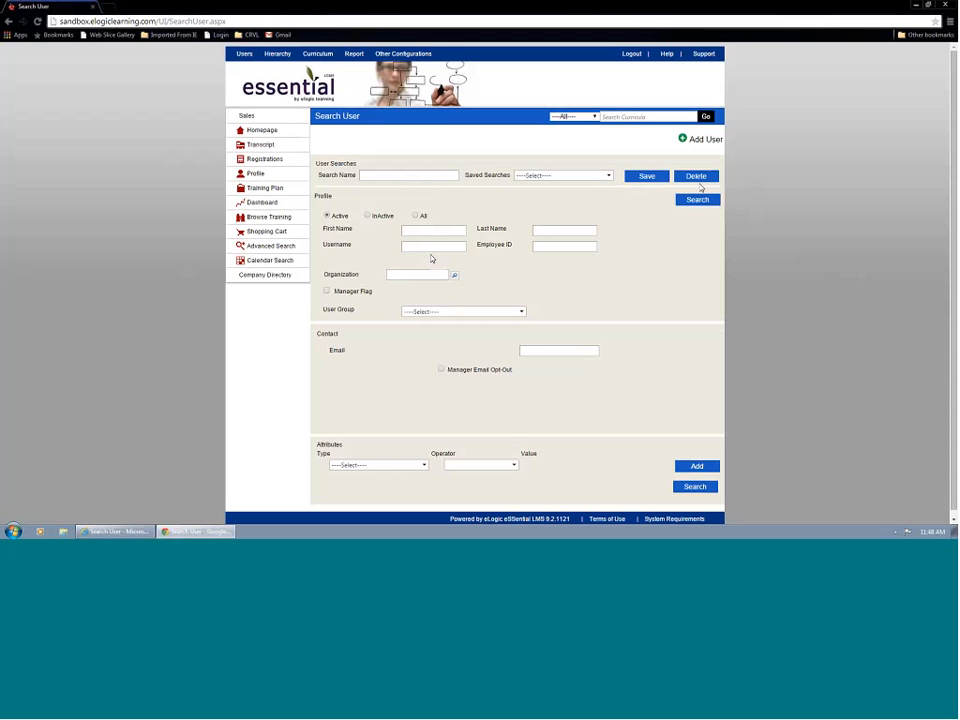
pyautogui.click(697, 199)
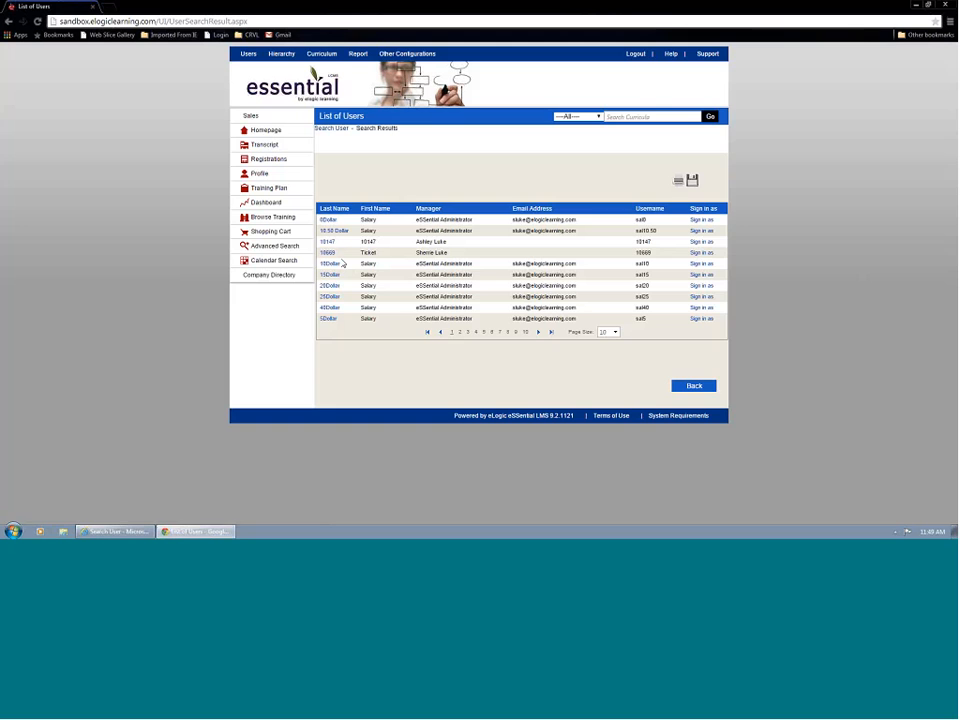
pyautogui.click(336, 264)
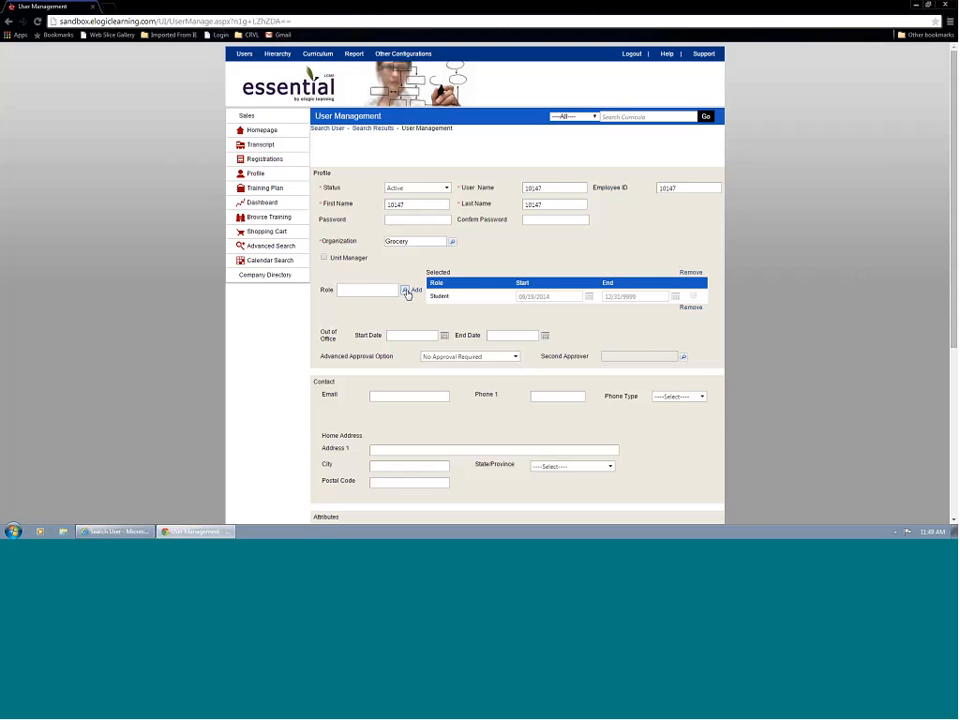
pyautogui.click(406, 291)
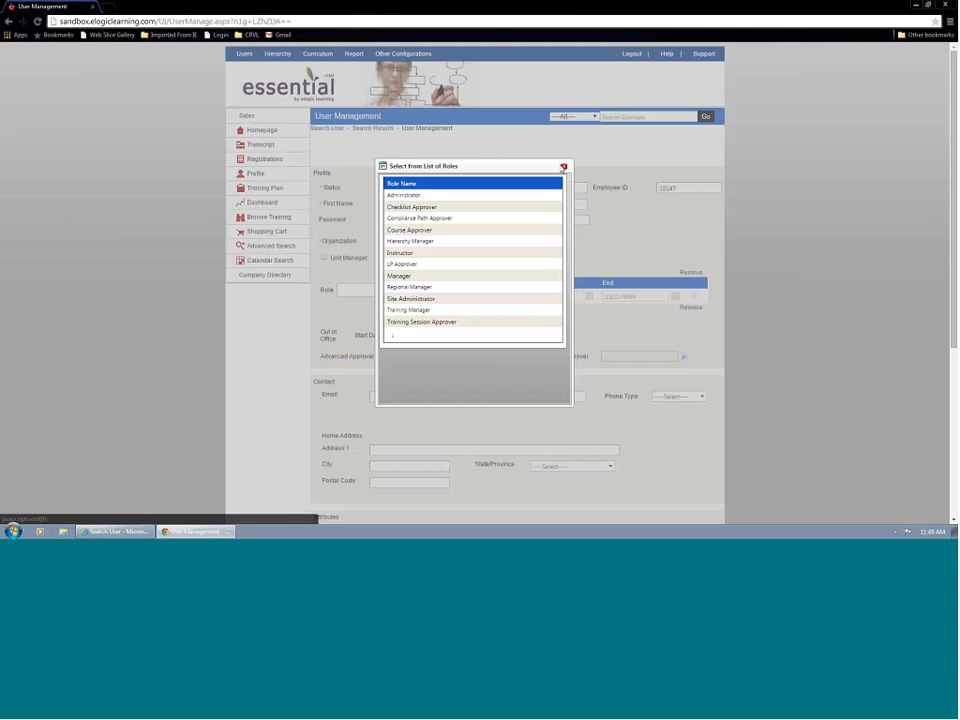
pyautogui.click(564, 165)
# Open the role search page of Role Management.
pyautogui.moveTo(243, 58)
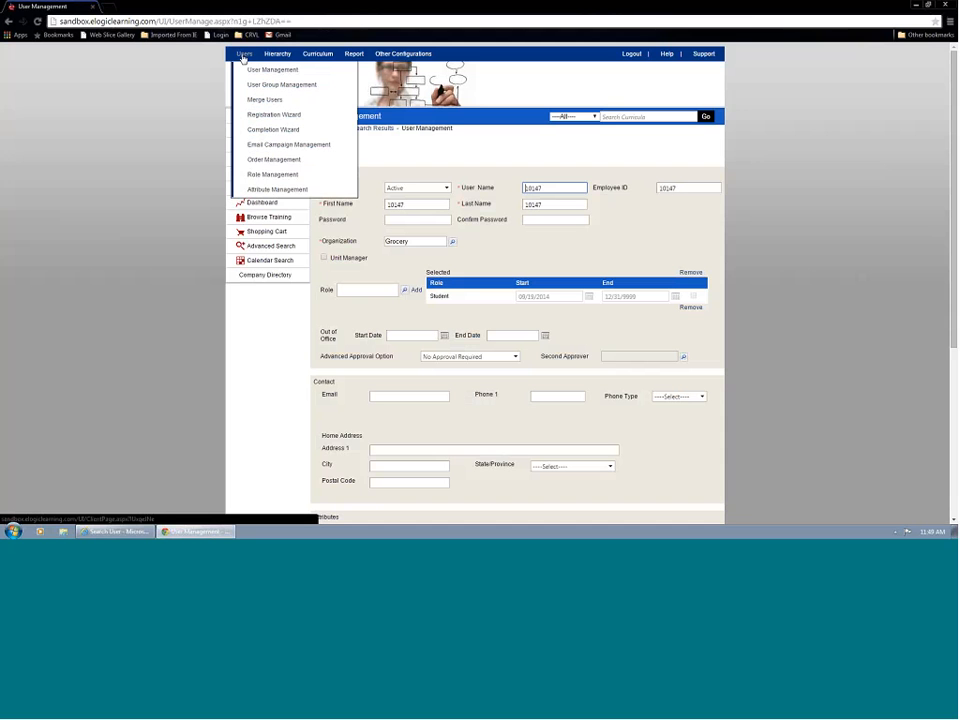
pyautogui.click(279, 182)
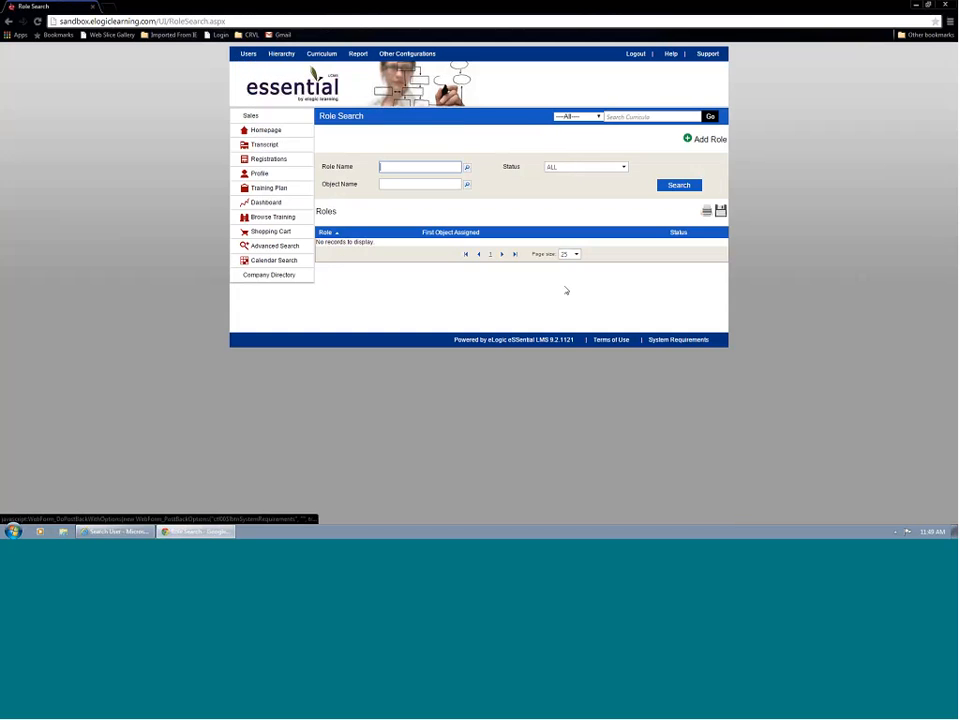
# Open the UnitManager2 role from the full role list, review its assigned users, and go to the user search page.
pyautogui.click(681, 185)
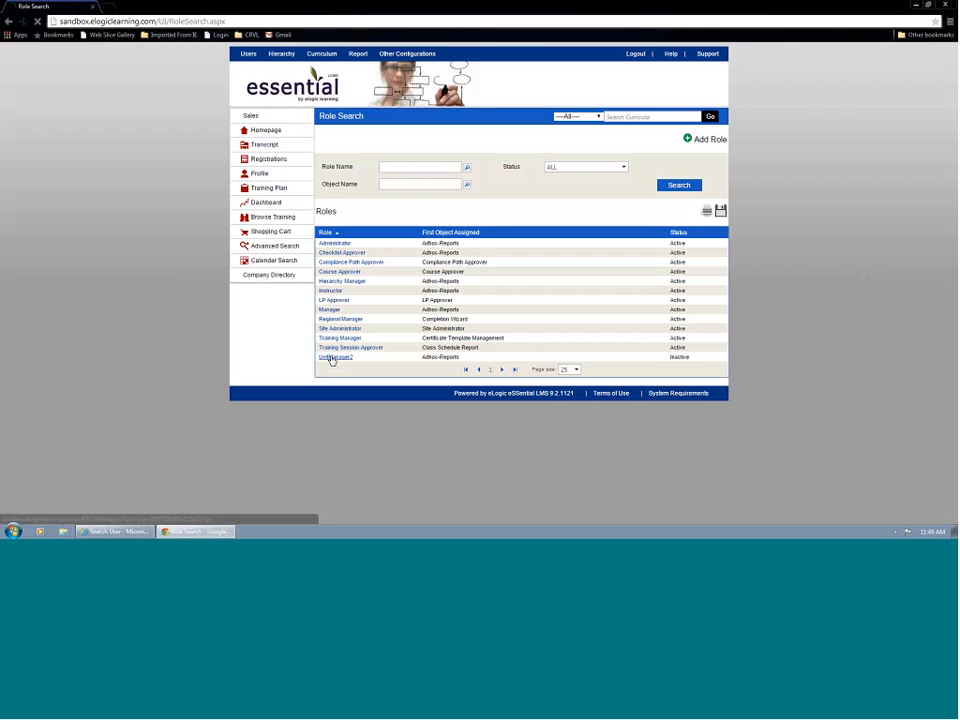
pyautogui.click(332, 357)
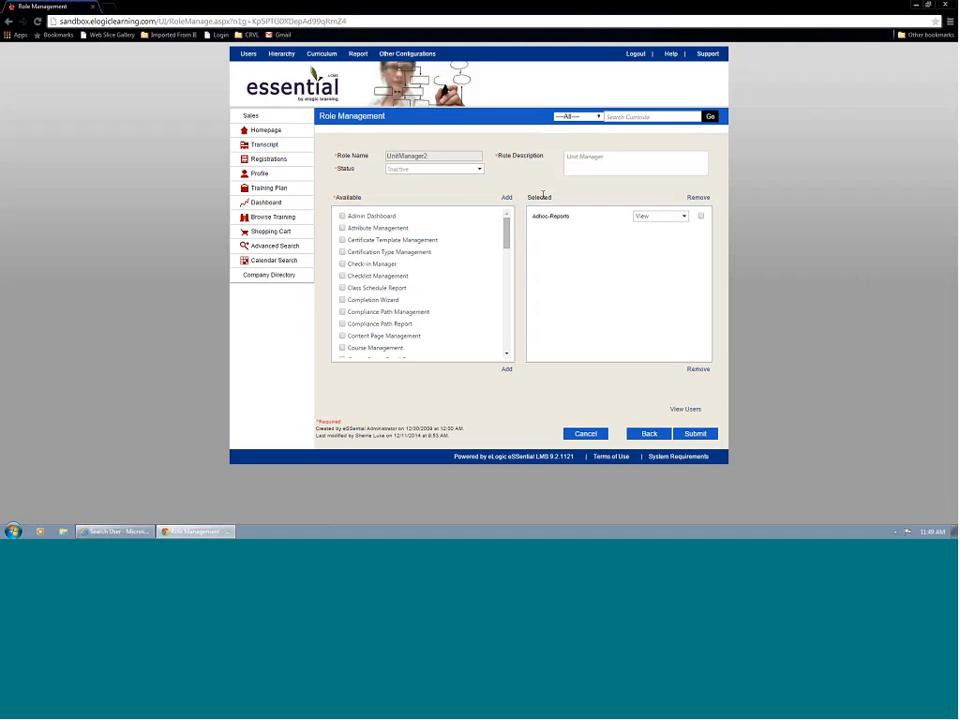
pyautogui.click(688, 410)
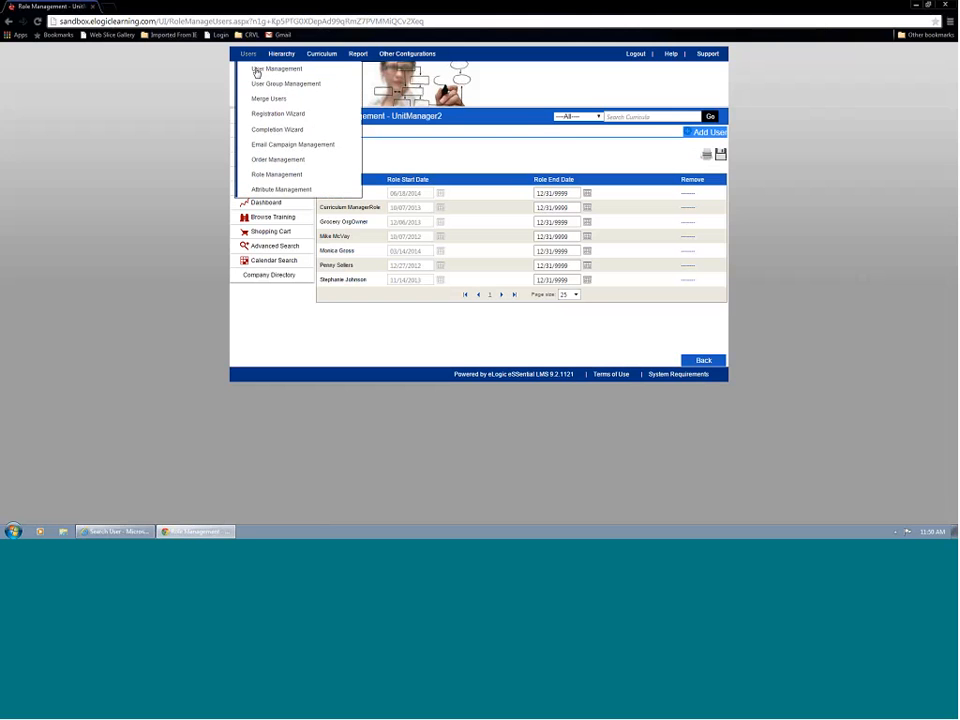
pyautogui.click(258, 71)
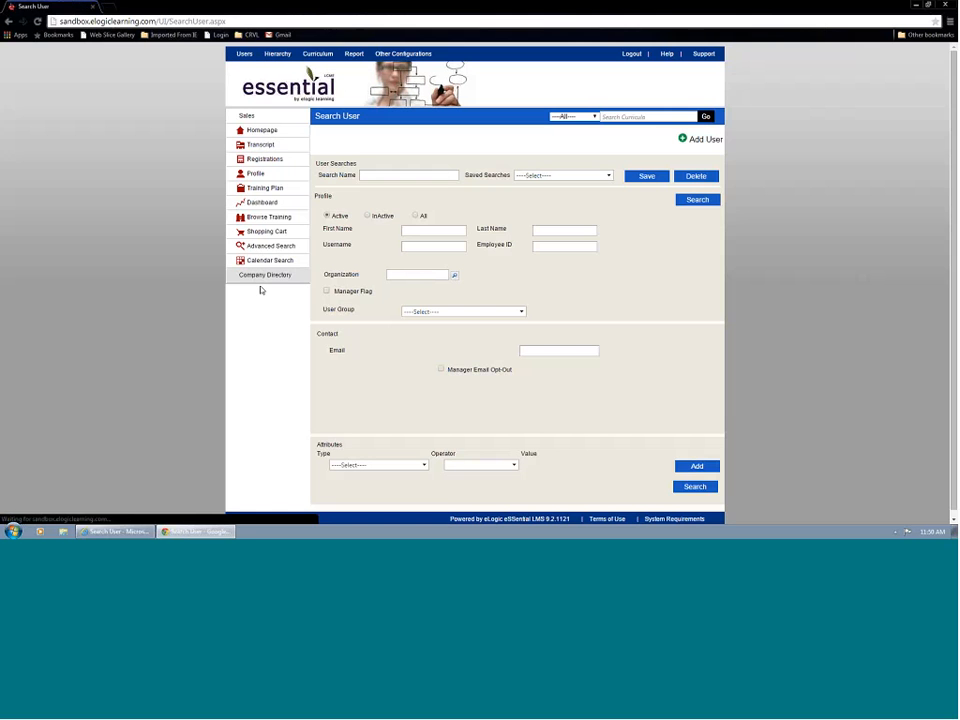
# Switch to Internet Explorer, open a blank new user form, and examine the organizations available for assignment.
pyautogui.click(115, 531)
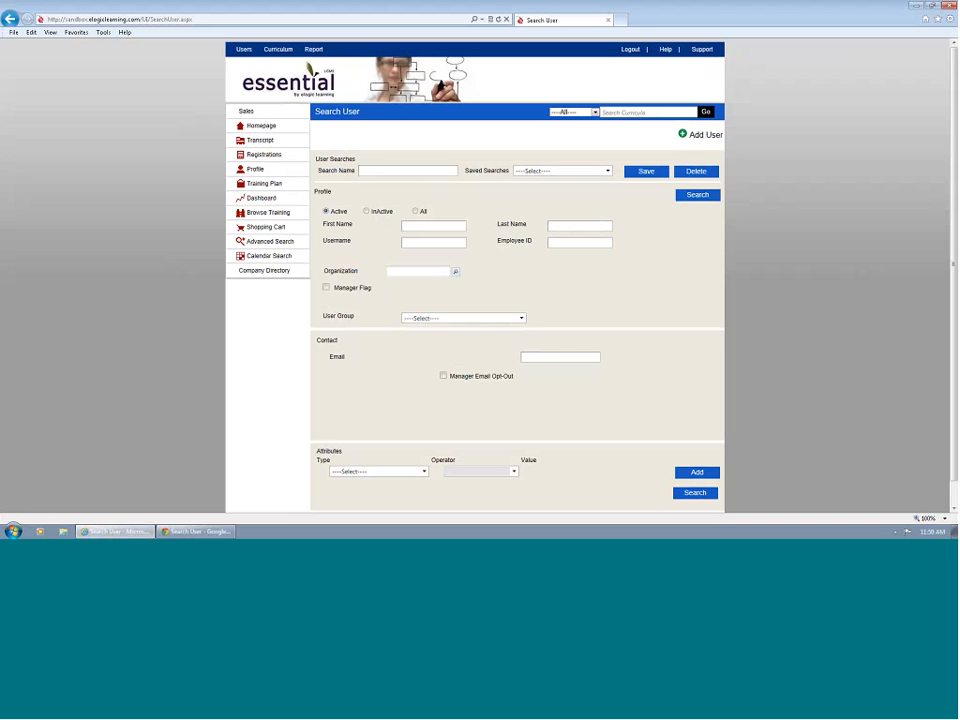
pyautogui.moveTo(251, 62)
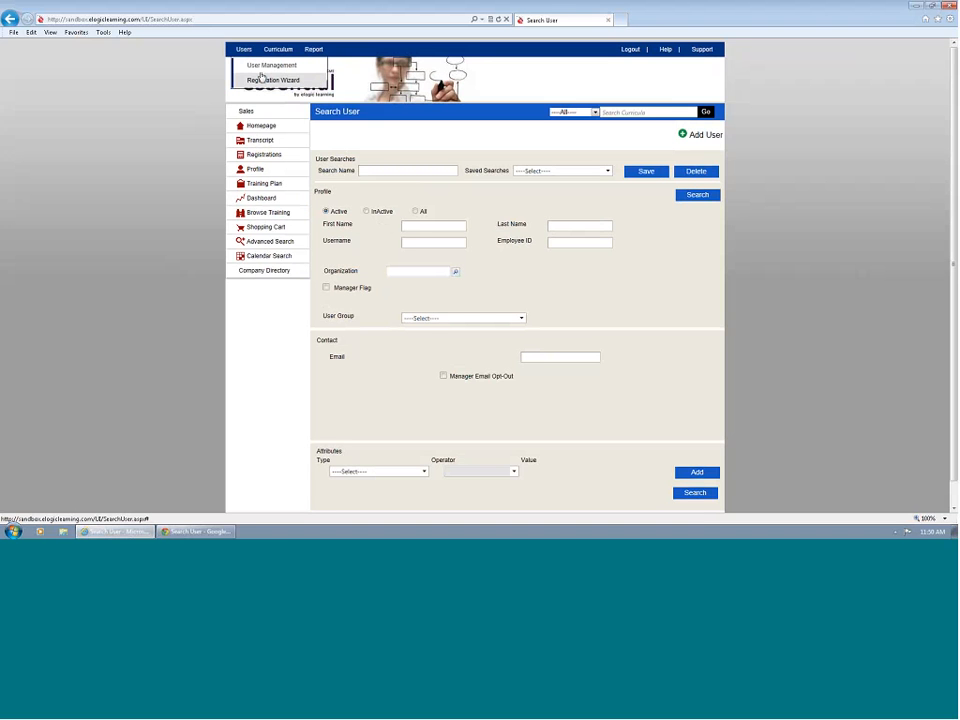
pyautogui.click(259, 81)
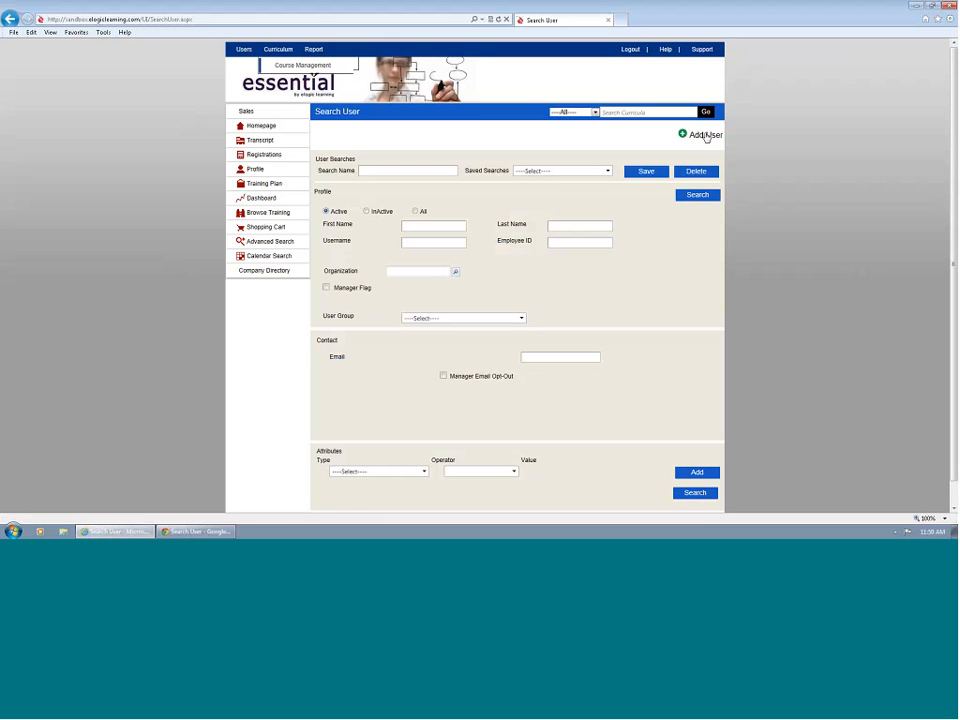
pyautogui.click(704, 135)
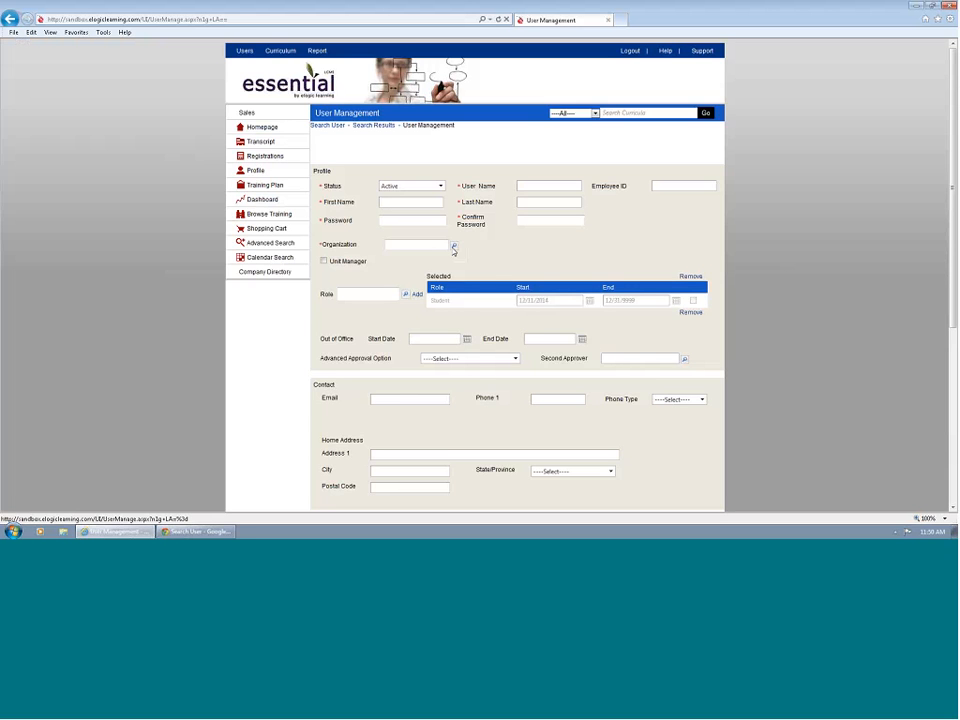
pyautogui.click(453, 249)
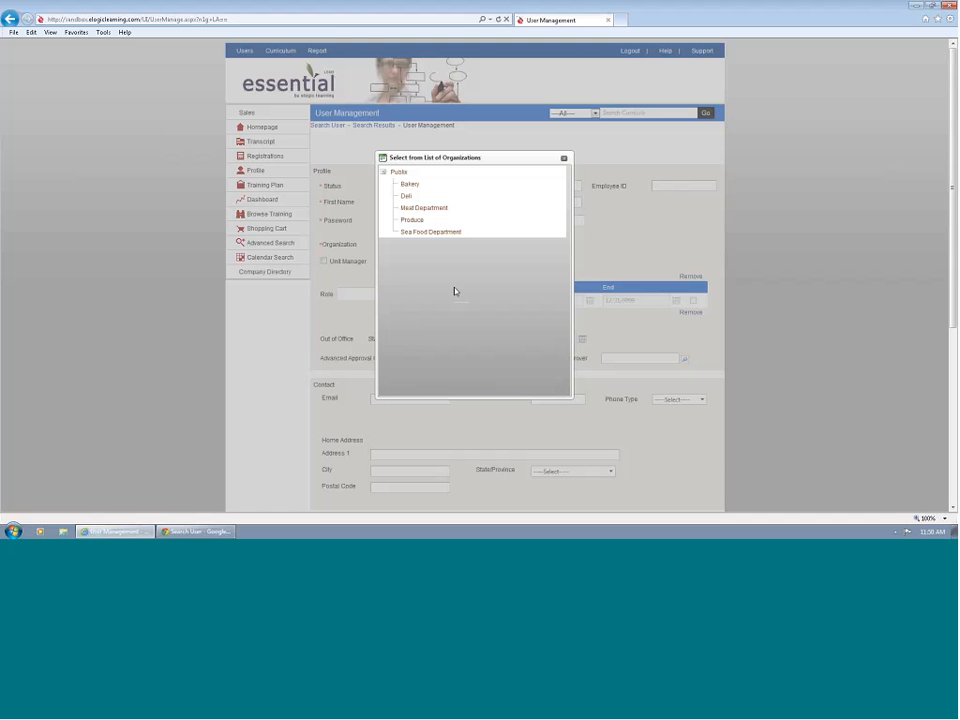
pyautogui.click(564, 158)
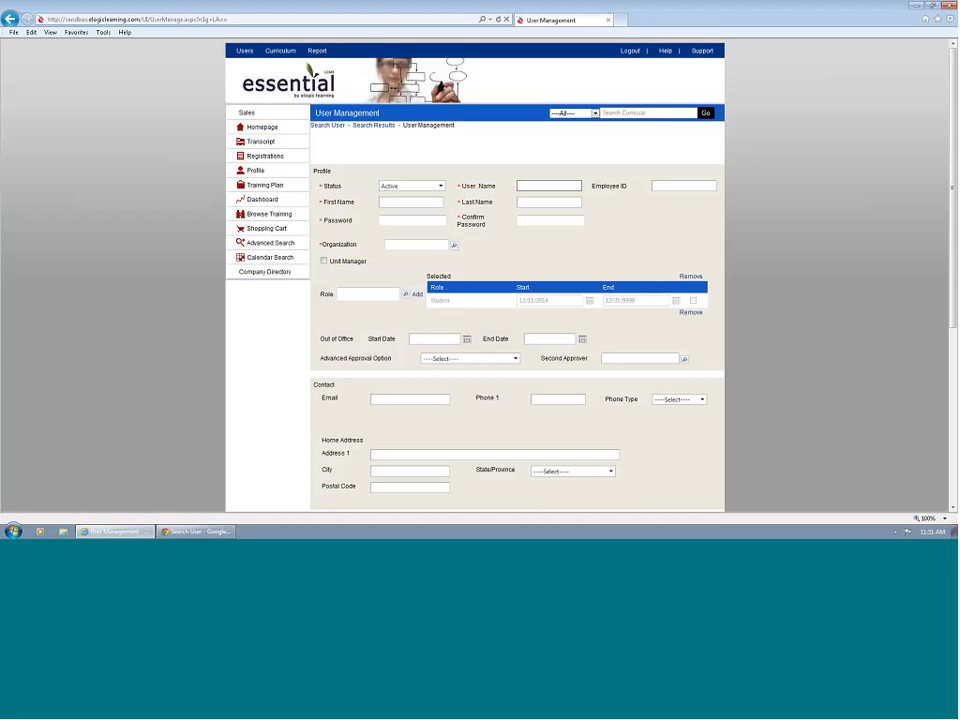
# Open the course search page of Course Management.
pyautogui.moveTo(281, 51)
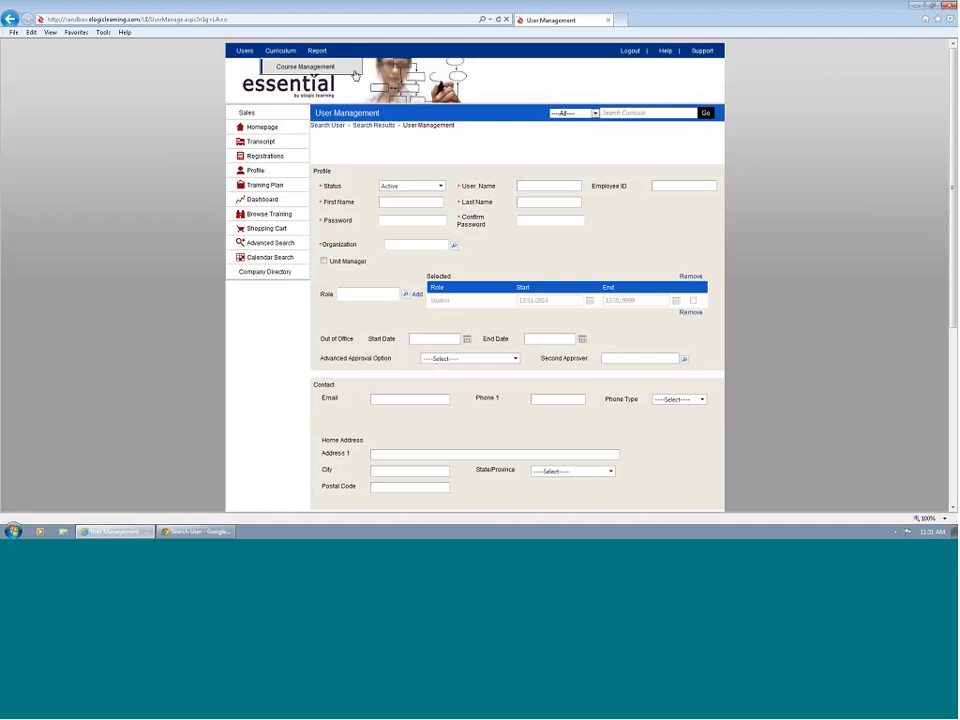
pyautogui.click(350, 67)
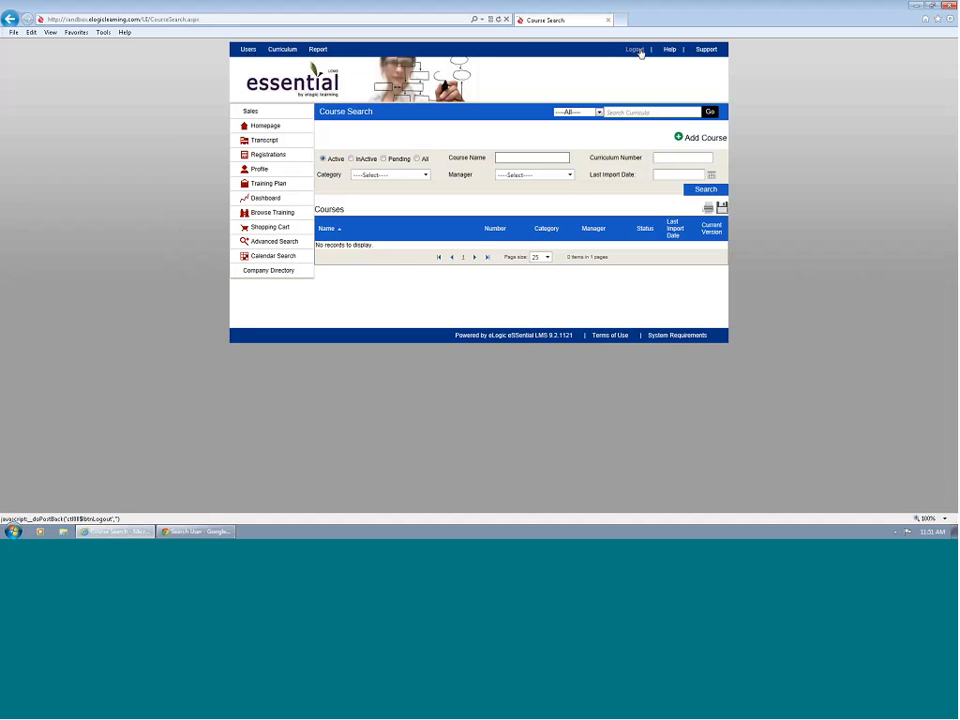
# Log out of the manager's LMS session and begin a new login at the username field.
pyautogui.click(636, 50)
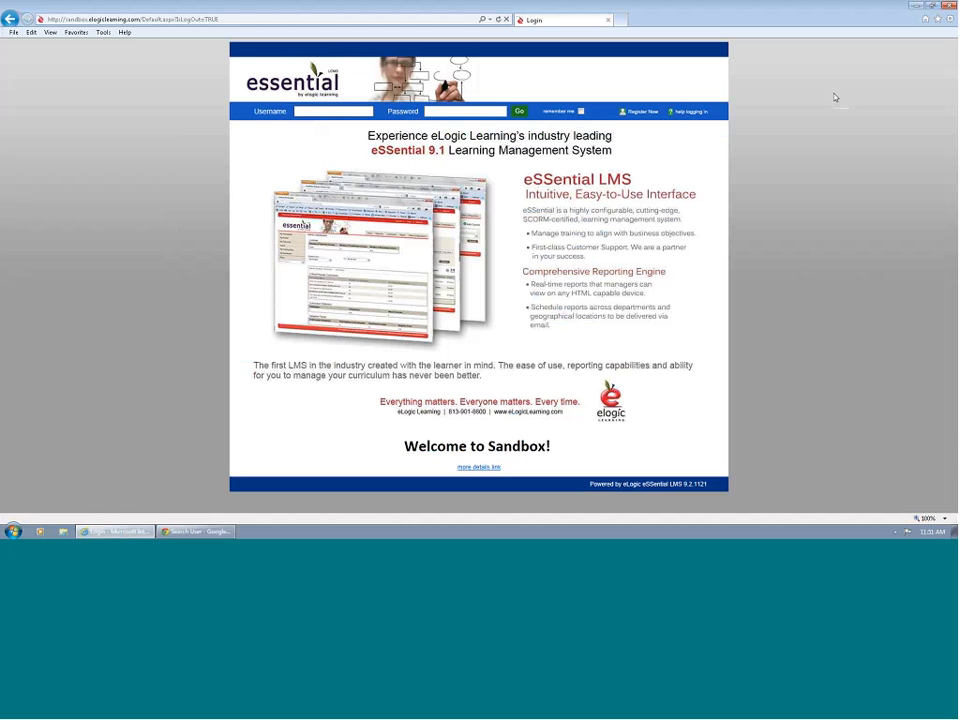
pyautogui.click(305, 112)
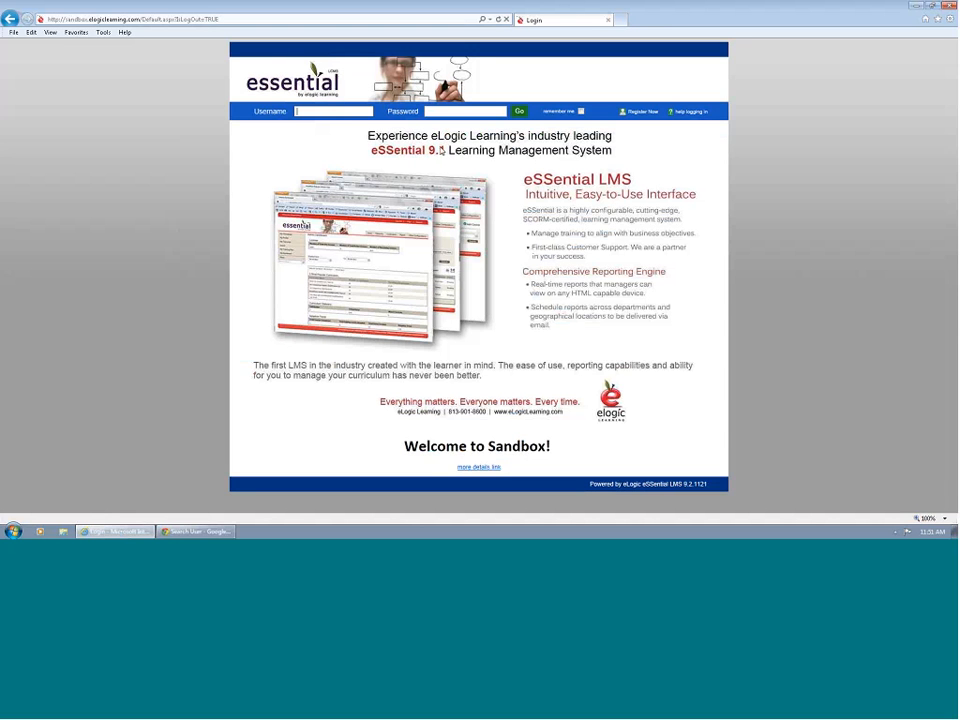